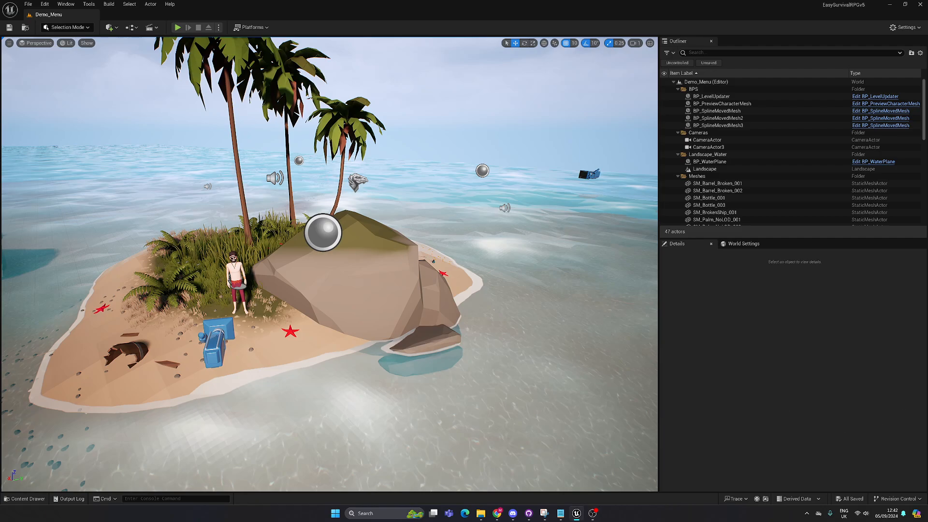
Enable the PGL ToFoliageTool plugin, restart the editor and close the message log
{"action": "right_click_drag", "start_coordinate": [329, 264], "coordinate": [321, 255]}
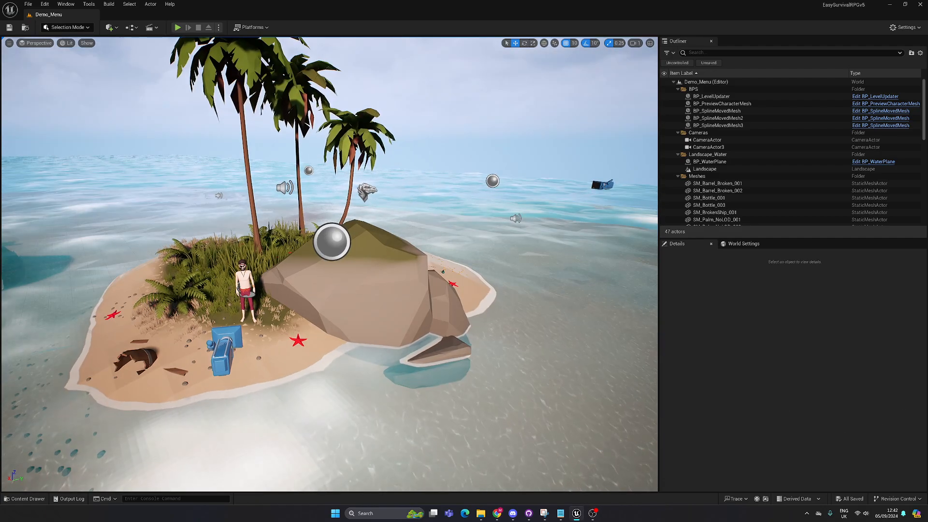
{"action": "left_click", "coordinate": [44, 4]}
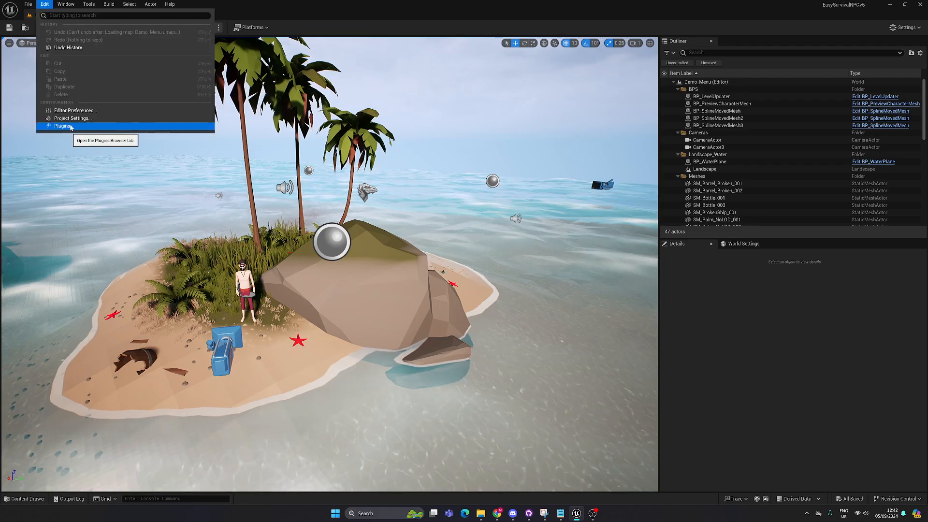
{"action": "left_click", "coordinate": [62, 125]}
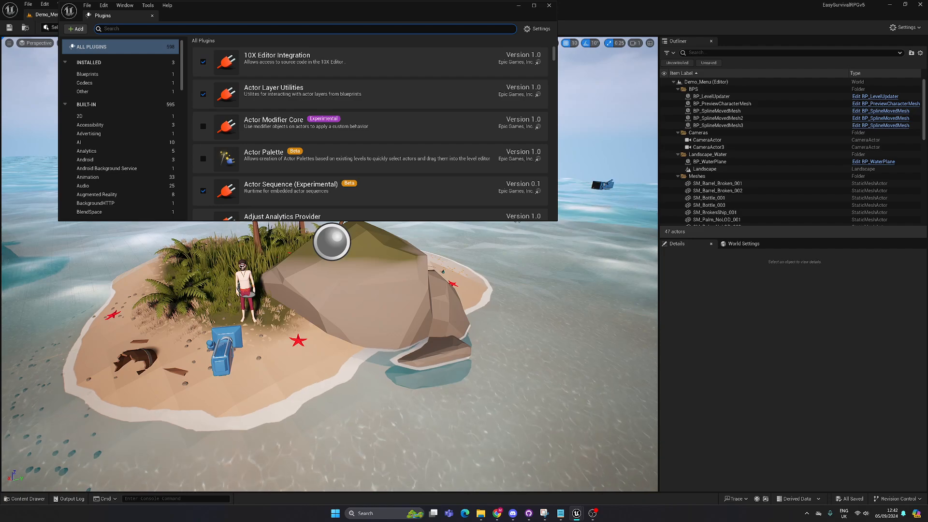
{"action": "type", "text": "pgl"}
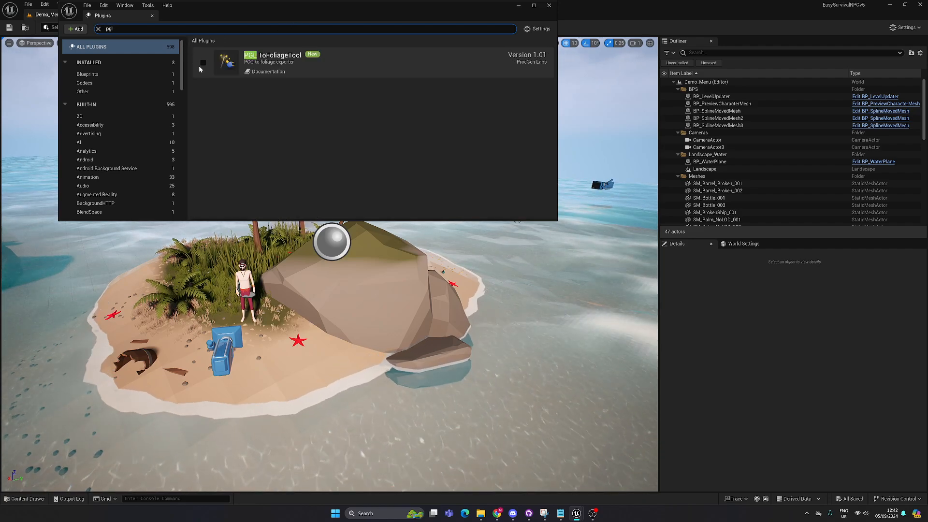
{"action": "left_click", "coordinate": [203, 62]}
{"action": "left_click", "coordinate": [529, 202]}
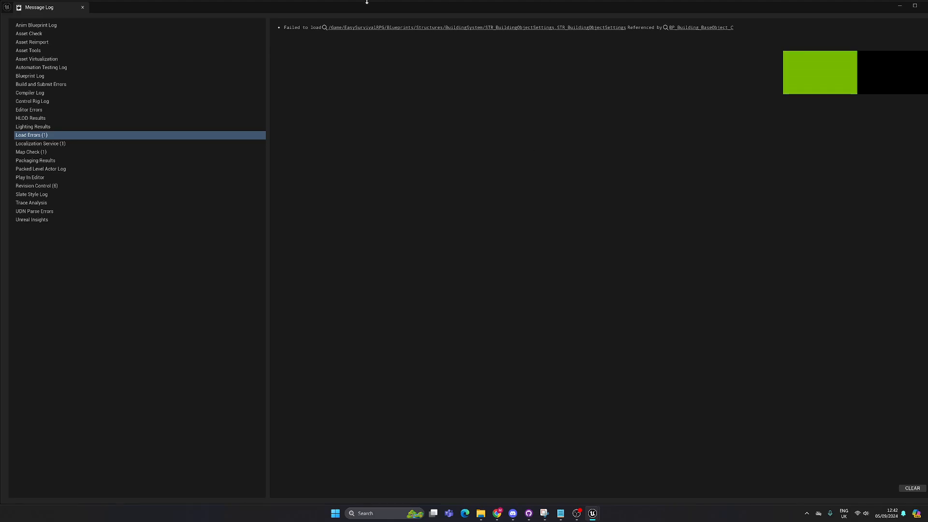
{"action": "left_click", "coordinate": [83, 7]}
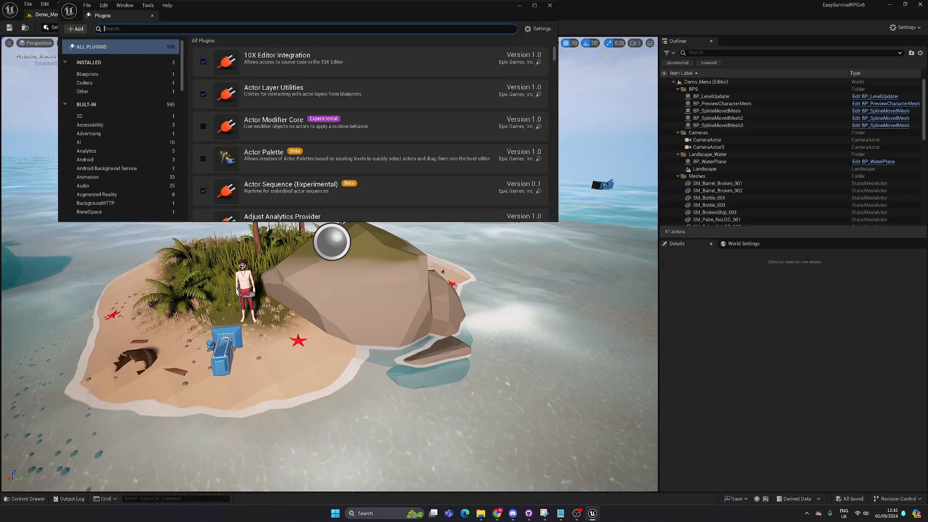
Open the Demo_Singleplayer level from the EasySurvivalRPG Maps folder
{"action": "left_click", "coordinate": [25, 498]}
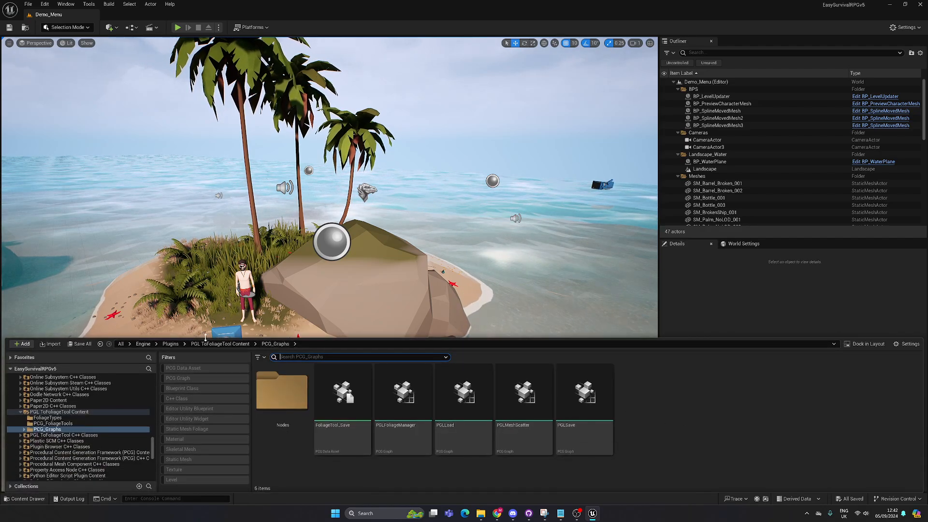
{"action": "left_click", "coordinate": [121, 344]}
{"action": "double_click", "coordinate": [283, 392]}
{"action": "double_click", "coordinate": [342, 392]}
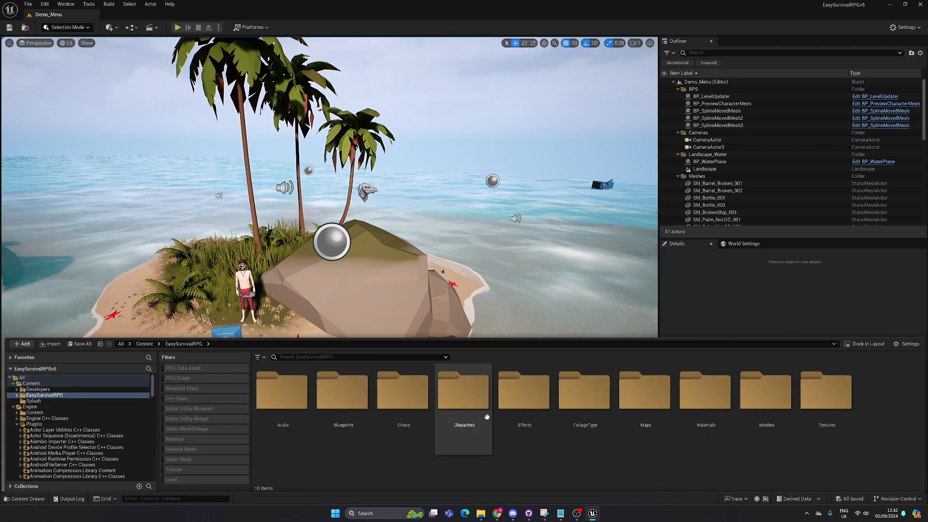
{"action": "left_click", "coordinate": [644, 400]}
{"action": "double_click", "coordinate": [645, 399]}
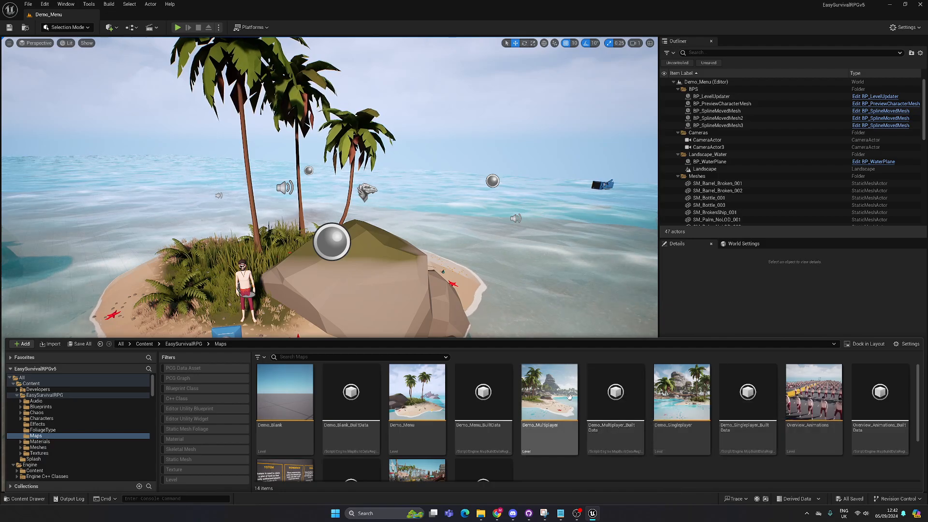
{"action": "double_click", "coordinate": [701, 400]}
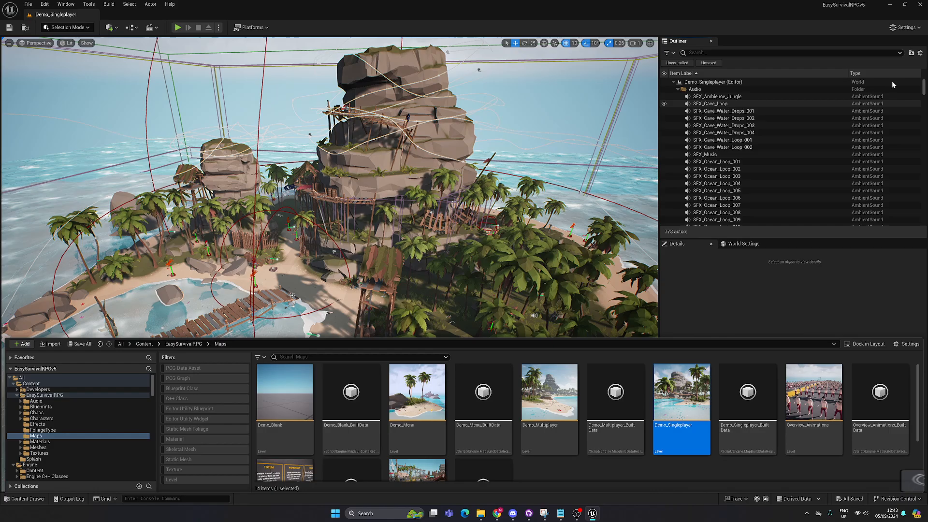
Delete the InstancedFoliageActor to clear all existing foliage from the island
{"action": "left_click_drag", "start_coordinate": [924, 85], "coordinate": [910, 231]}
{"action": "left_click", "coordinate": [729, 214]}
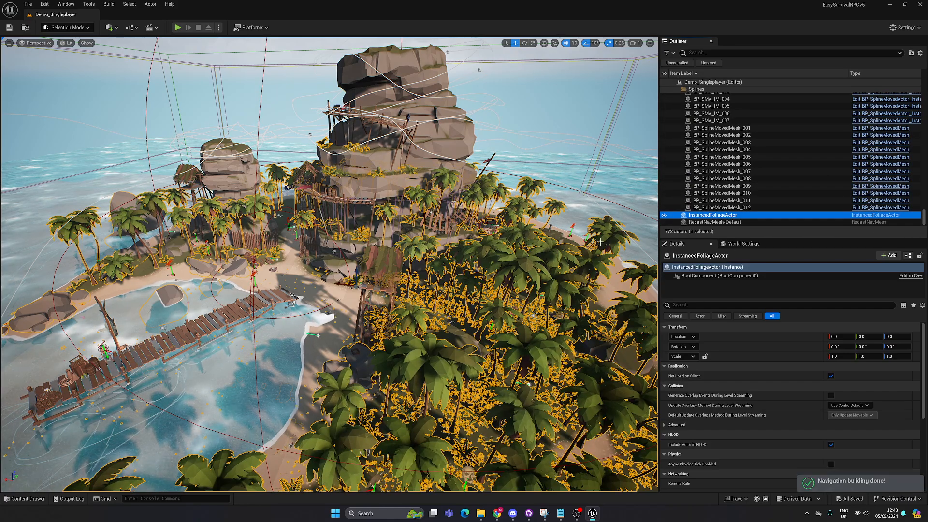
{"action": "right_click_drag", "start_coordinate": [483, 217], "coordinate": [464, 249]}
{"action": "right_click_drag", "start_coordinate": [309, 256], "coordinate": [280, 234]}
{"action": "right_click_drag", "start_coordinate": [464, 232], "coordinate": [478, 237]}
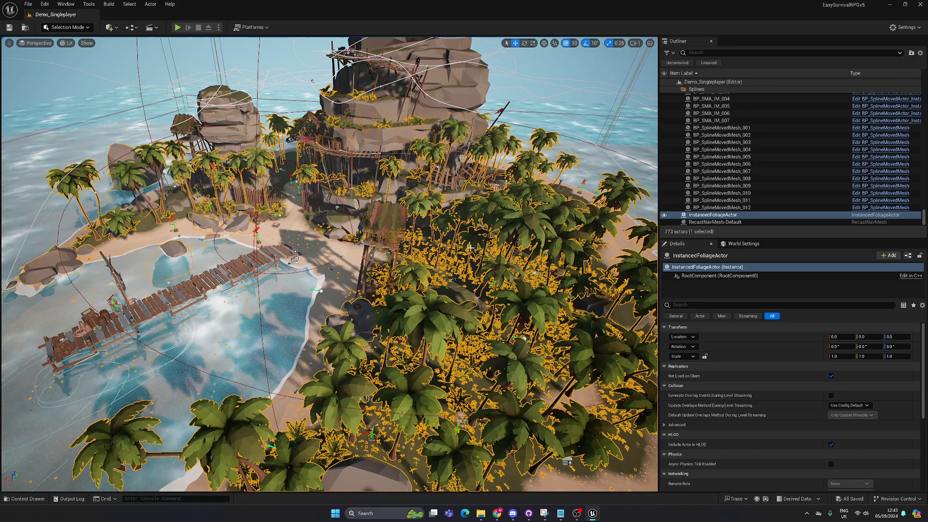
{"action": "right_click_drag", "start_coordinate": [397, 262], "coordinate": [414, 271]}
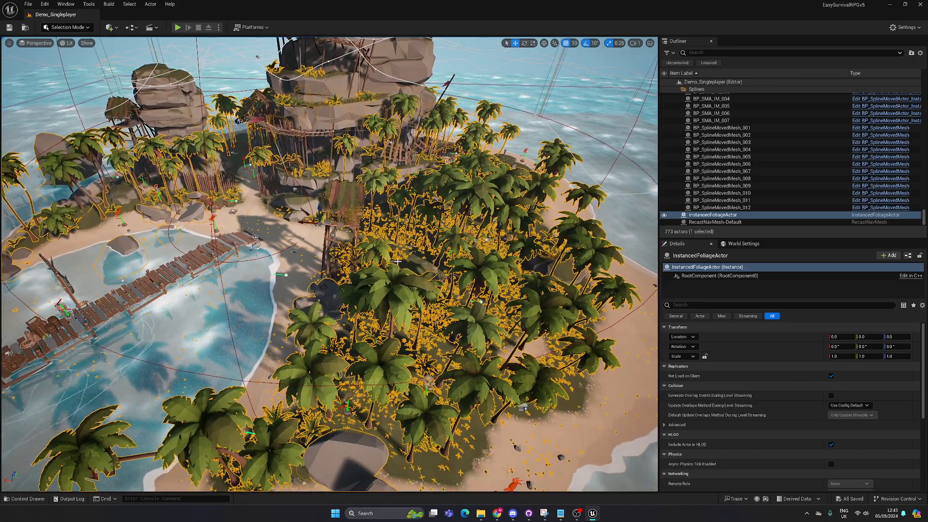
{"action": "key", "text": "Delete"}
{"action": "scroll", "coordinate": [397, 261], "scroll_direction": "up", "scroll_amount": 2}
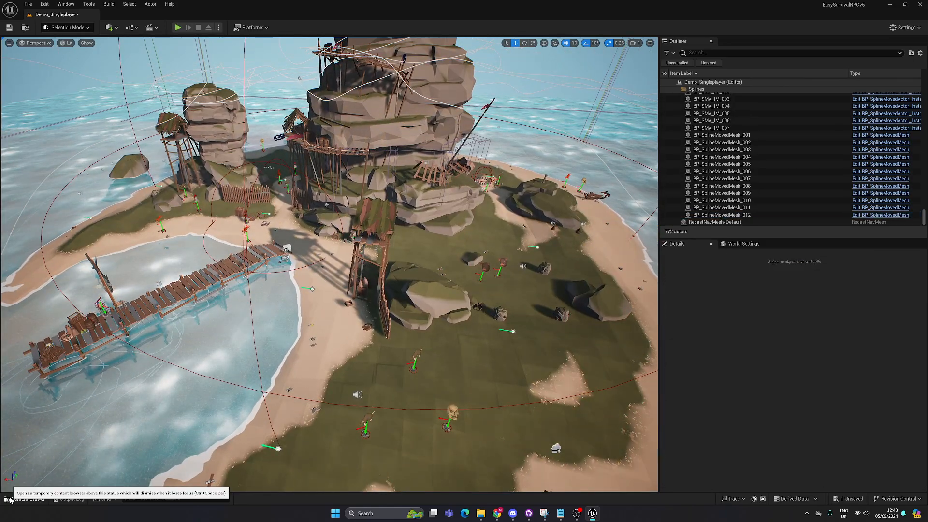
Place the PGL_FoliageTool blueprint from the PGL ToFoliageTool Content folder on the island
{"action": "left_click", "coordinate": [27, 498]}
{"action": "left_click", "coordinate": [121, 344]}
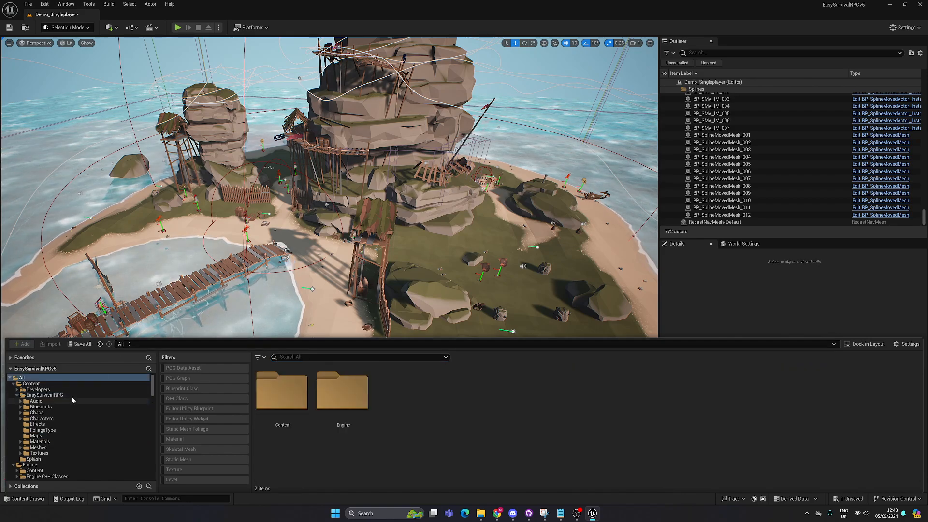
{"action": "scroll", "coordinate": [29, 465], "scroll_direction": "down", "scroll_amount": 5}
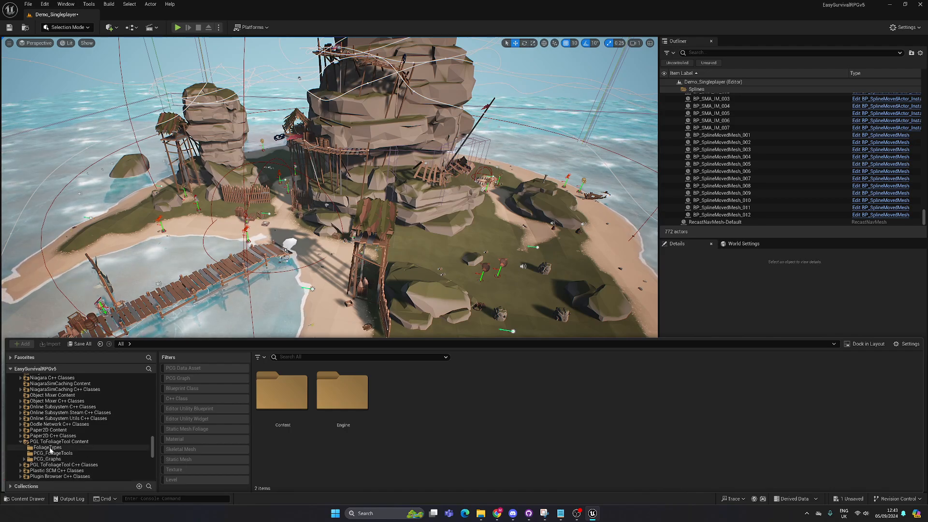
{"action": "left_click", "coordinate": [54, 442]}
{"action": "left_click_drag", "start_coordinate": [548, 409], "coordinate": [402, 236]}
Run the EUW_PGLFoliageTool editor utility widget from the plugin's content folder
{"action": "left_click", "coordinate": [9, 500]}
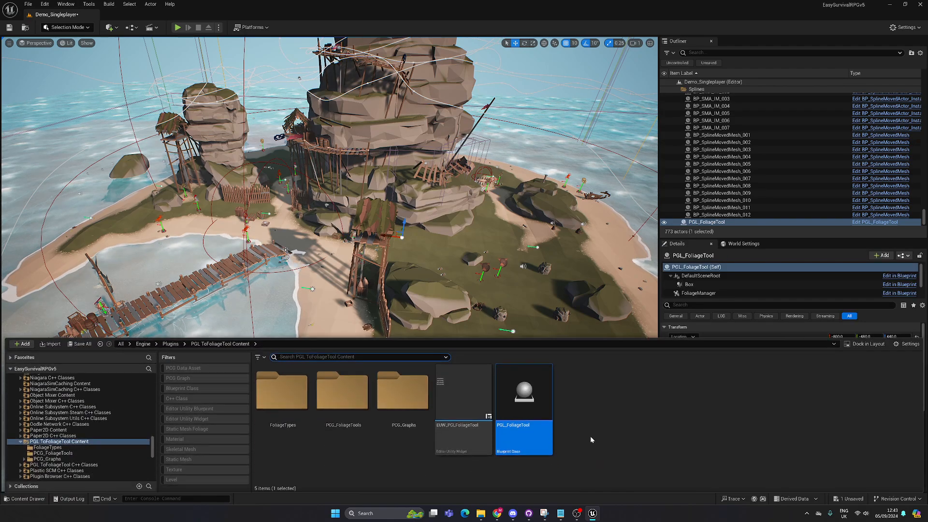
{"action": "right_click", "coordinate": [479, 403]}
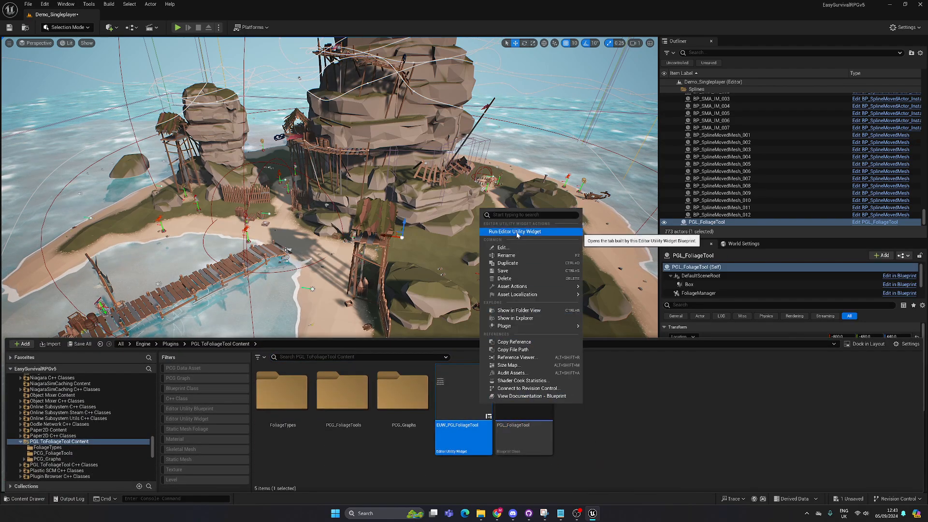
{"action": "left_click", "coordinate": [517, 232]}
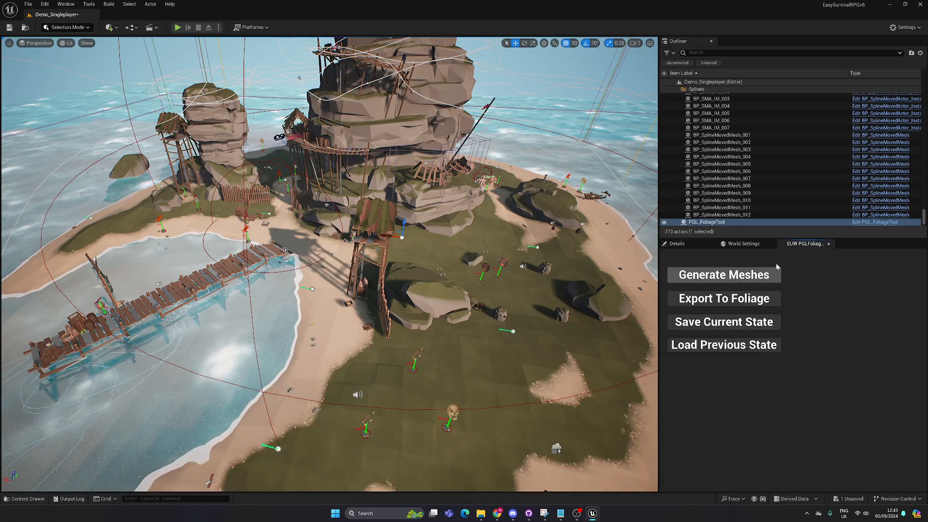
Open the PGLMeshScatter graph assigned to the foliage tool's MeshScatter component
{"action": "left_click", "coordinate": [676, 243]}
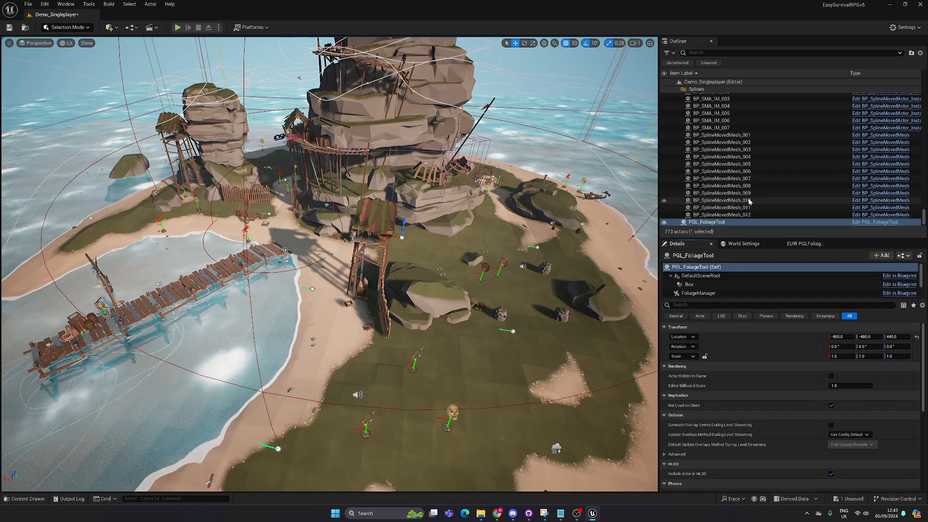
{"action": "scroll", "coordinate": [692, 284], "scroll_direction": "down", "scroll_amount": 1}
{"action": "left_click", "coordinate": [695, 290]}
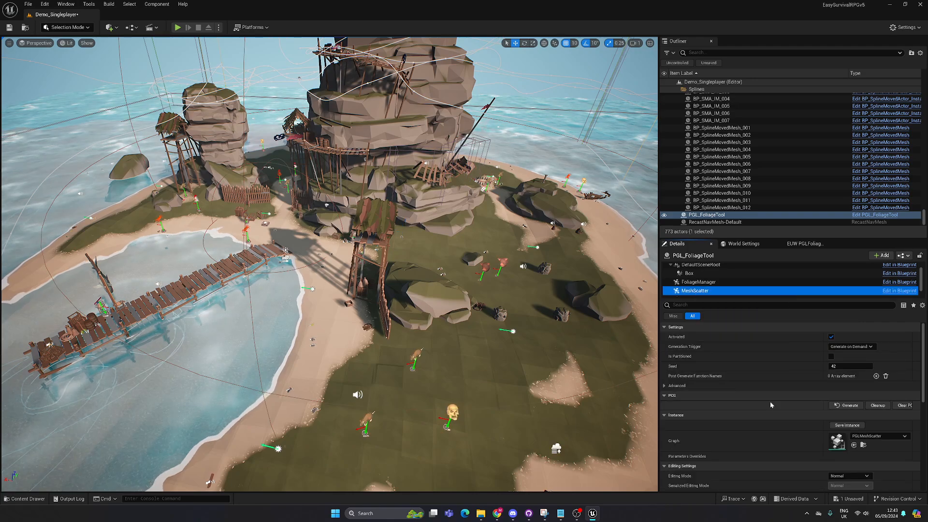
{"action": "double_click", "coordinate": [835, 441]}
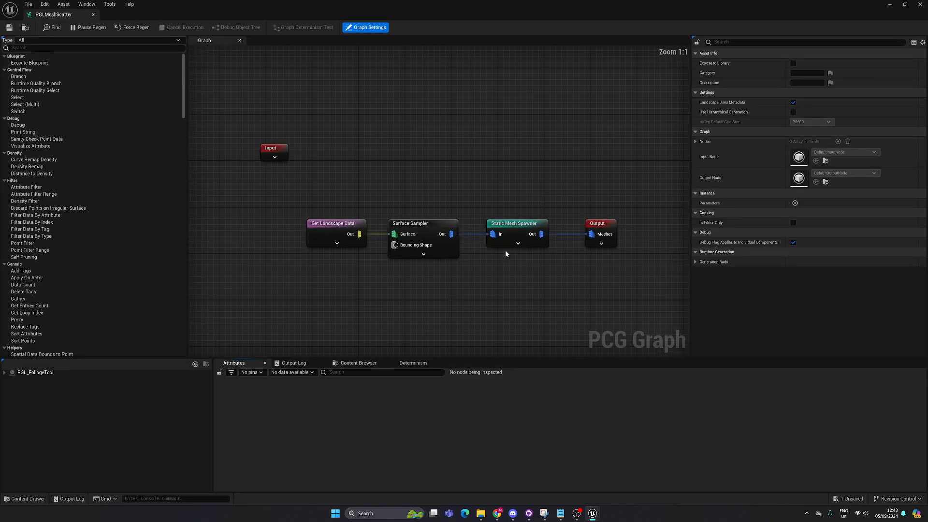
Remove all existing mesh entries from the Static Mesh Spawner node
{"action": "left_click", "coordinate": [510, 226]}
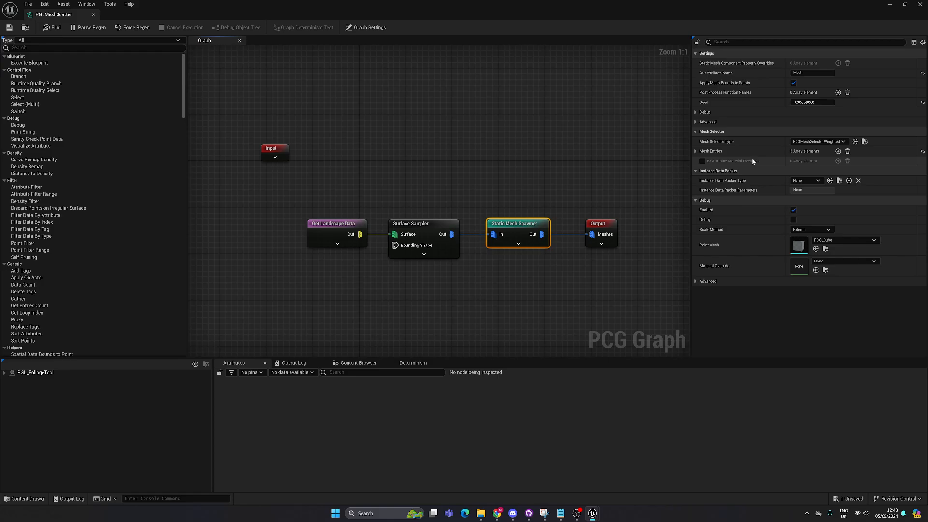
{"action": "left_click", "coordinate": [695, 151]}
{"action": "left_click", "coordinate": [702, 161]}
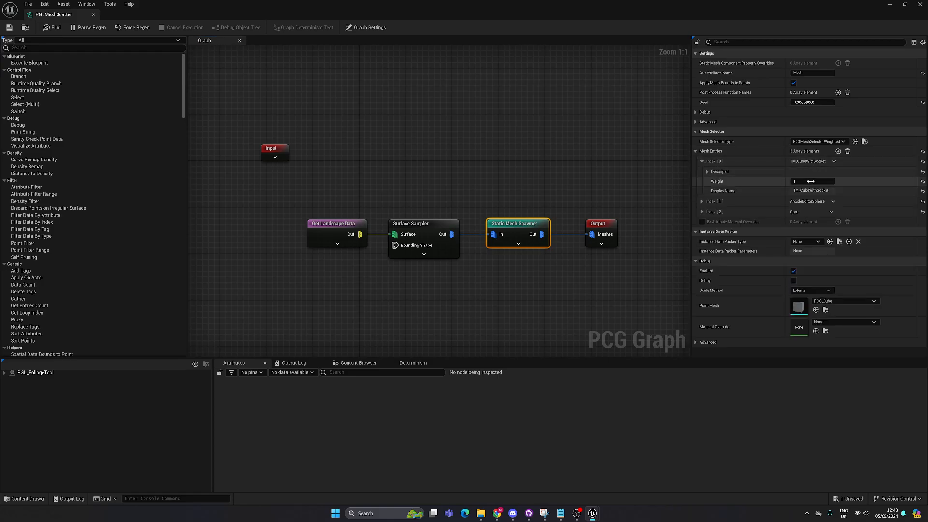
{"action": "left_click", "coordinate": [848, 151]}
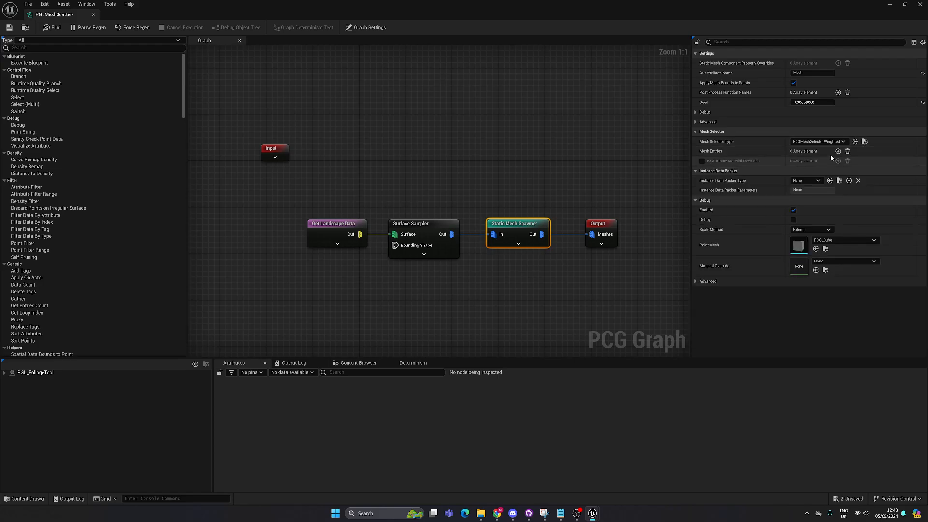
Add one mesh entry to the Static Mesh Spawner and set its static mesh to SM_Palm_005
{"action": "left_click", "coordinate": [838, 151]}
{"action": "left_click", "coordinate": [702, 161]}
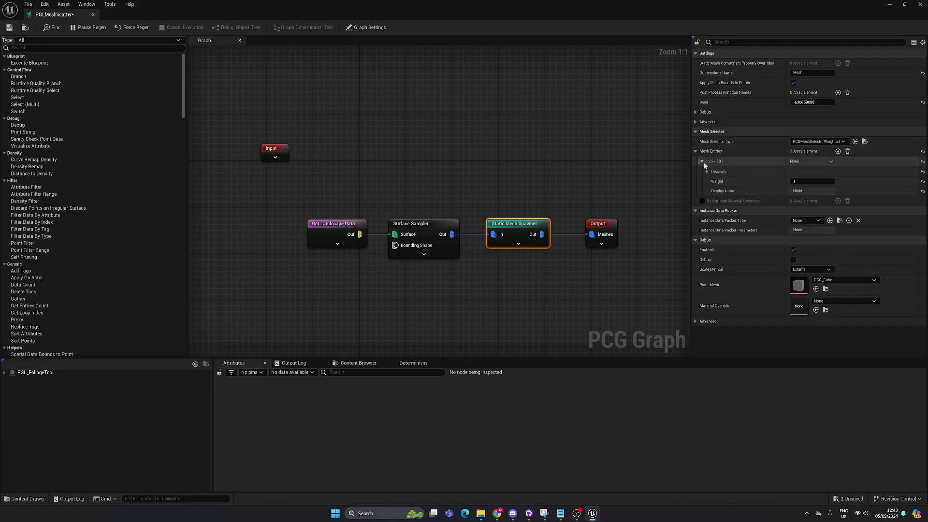
{"action": "left_click", "coordinate": [706, 171]}
{"action": "left_click", "coordinate": [829, 192]}
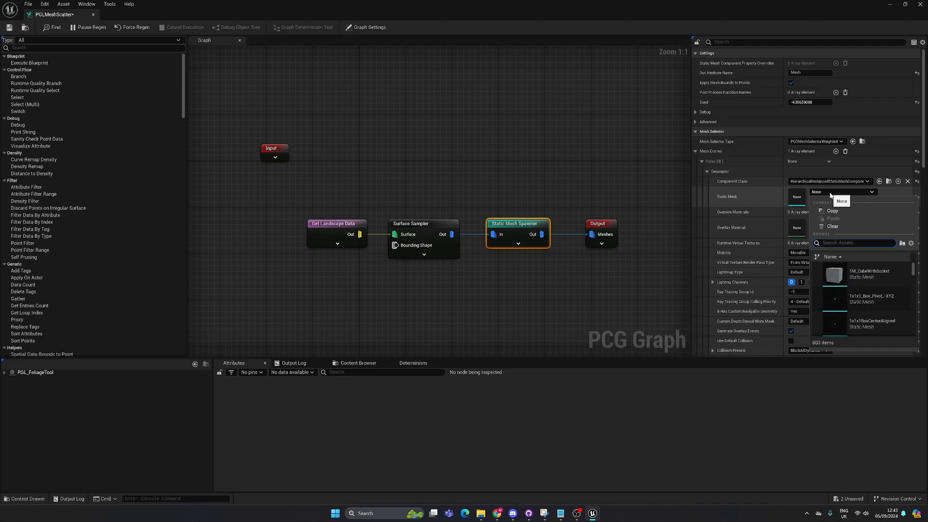
{"action": "scroll", "coordinate": [865, 300], "scroll_direction": "down", "scroll_amount": 2}
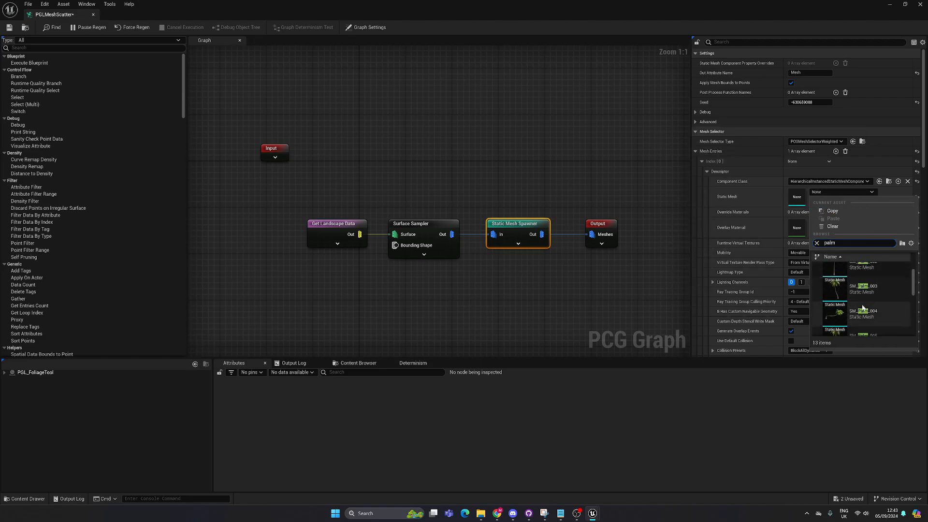
{"action": "left_click", "coordinate": [872, 327]}
{"action": "right_click_drag", "start_coordinate": [396, 166], "coordinate": [424, 168]}
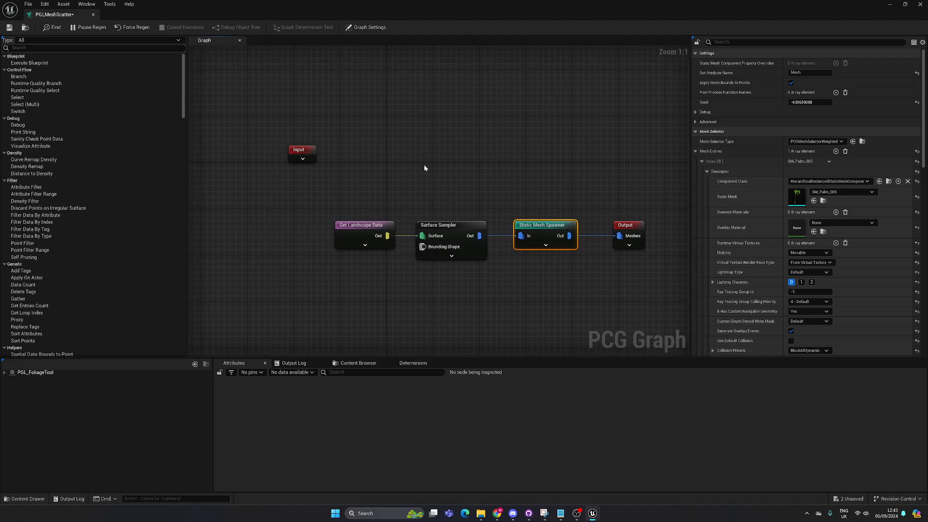
Locate SM_Palm_005 in the Foliage meshes folder and generate a foliage type asset from it
{"action": "left_click", "coordinate": [824, 201]}
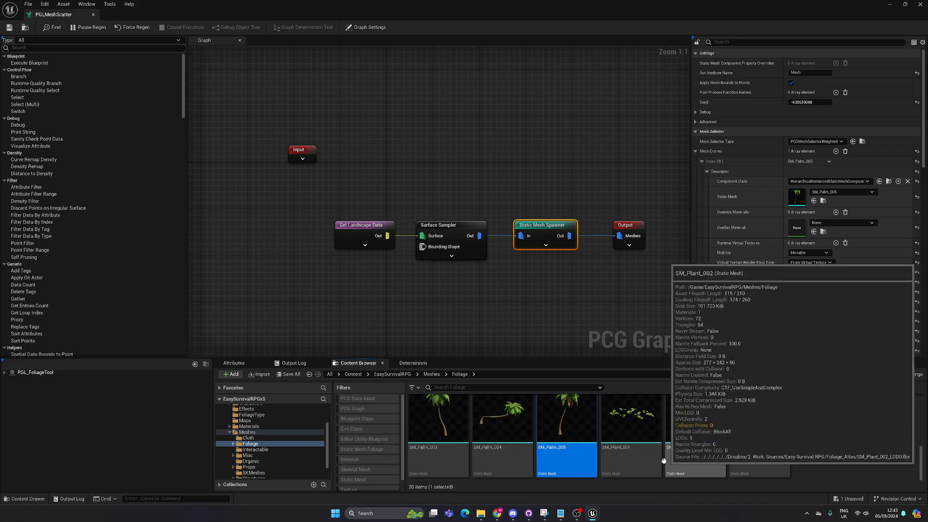
{"action": "left_click_drag", "start_coordinate": [622, 361], "coordinate": [622, 200]}
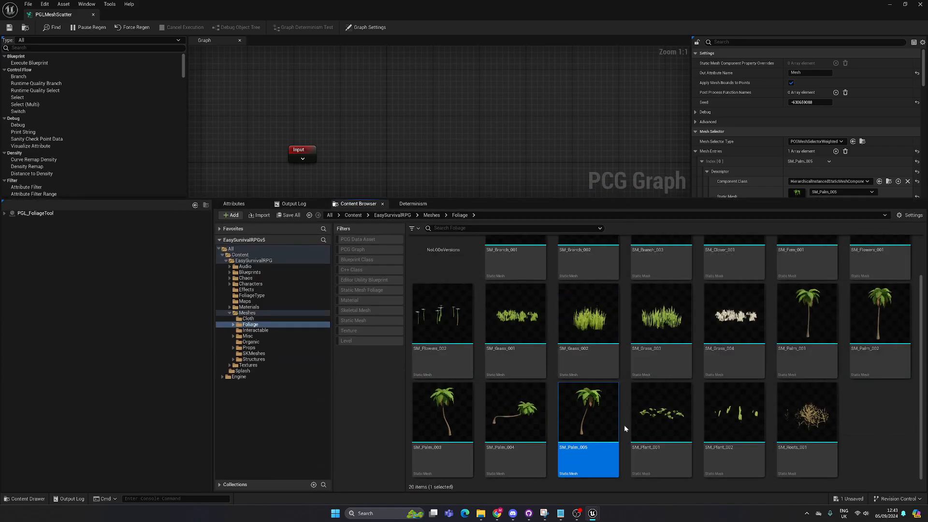
{"action": "right_click", "coordinate": [605, 419]}
{"action": "mouse_move", "coordinate": [640, 314]}
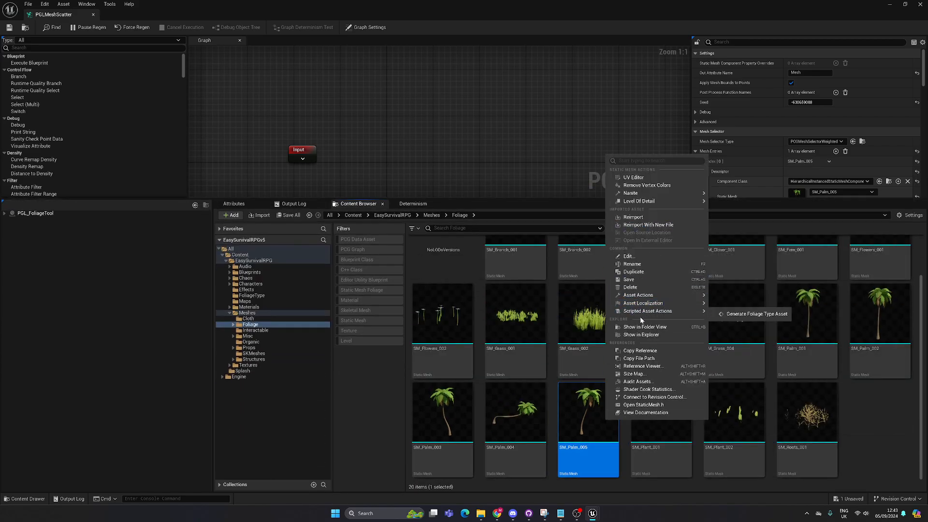
{"action": "left_click", "coordinate": [731, 314]}
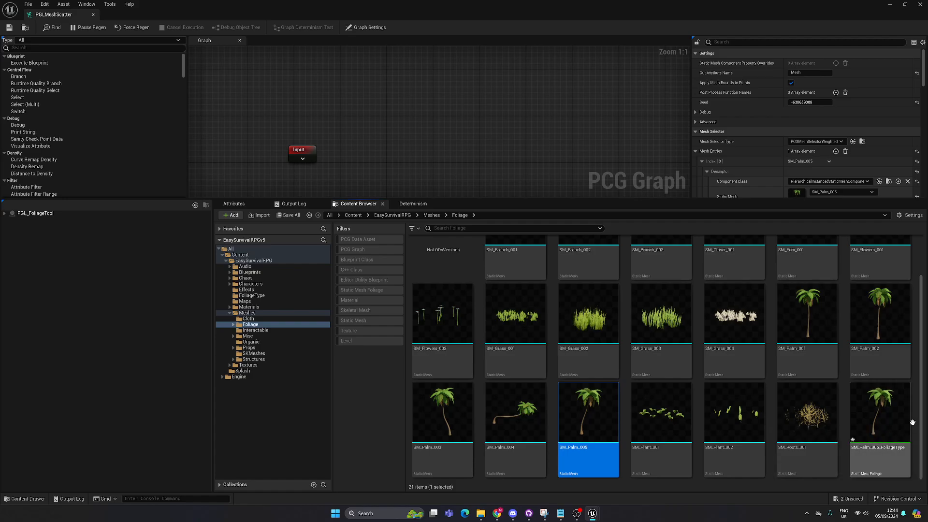
Set the SM_Palm_005_FoliageType asset's component class to BP_InstancedComponent_Tree_Palm5 and its collision preset to BlockAll, saving and closing it
{"action": "double_click", "coordinate": [899, 430]}
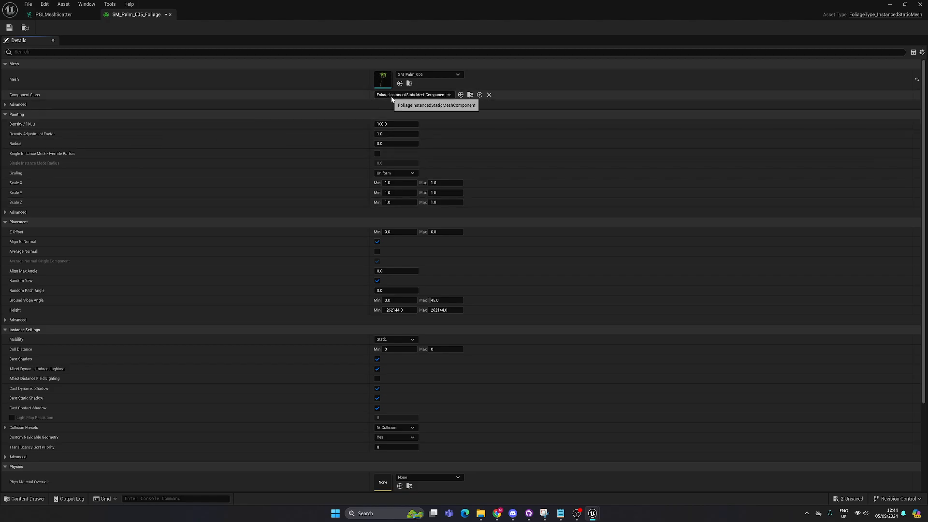
{"action": "left_click", "coordinate": [412, 94]}
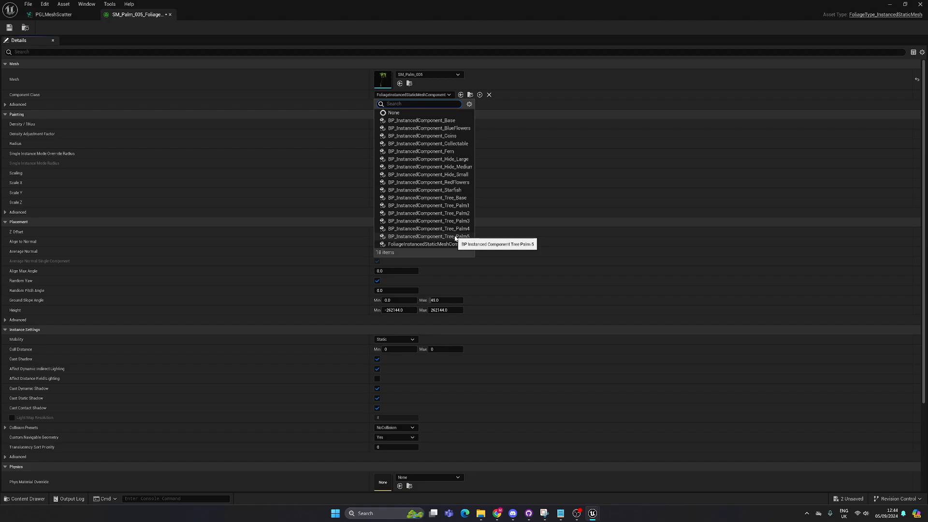
{"action": "left_click", "coordinate": [420, 236]}
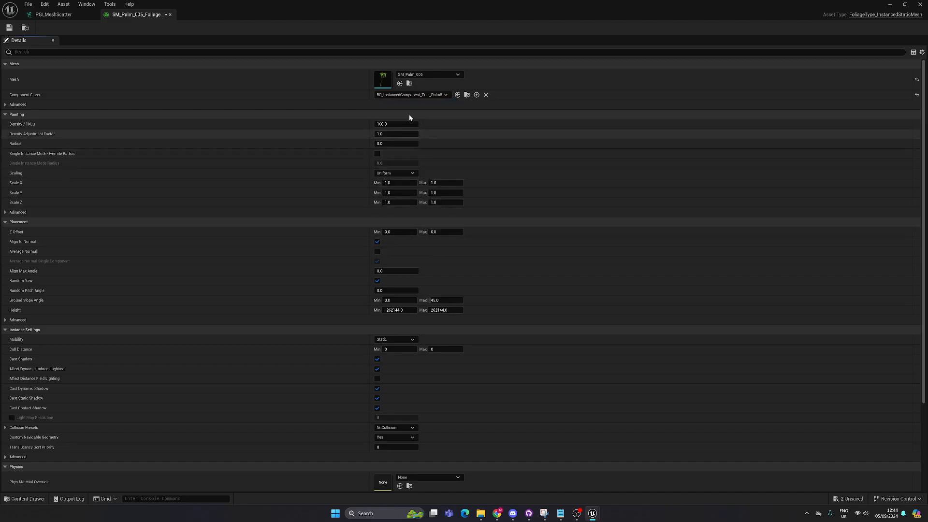
{"action": "left_click", "coordinate": [414, 429]}
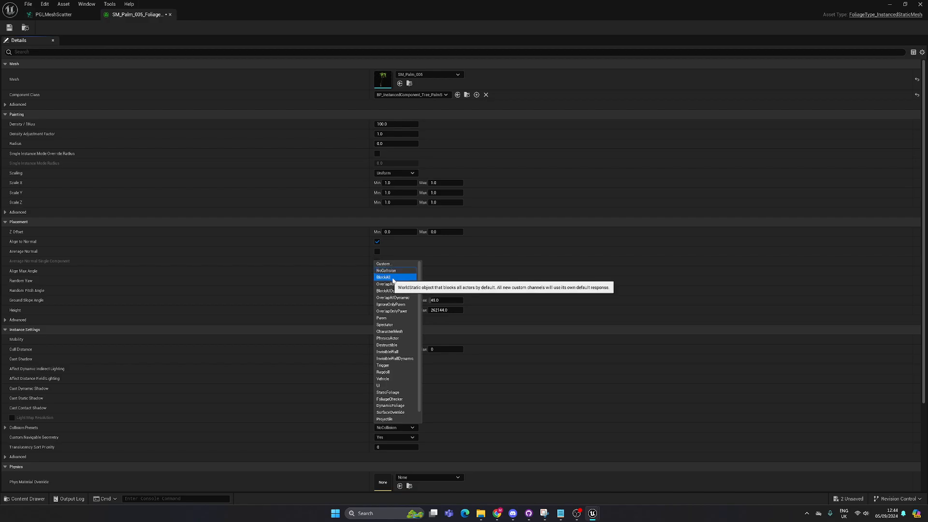
{"action": "left_click", "coordinate": [393, 276]}
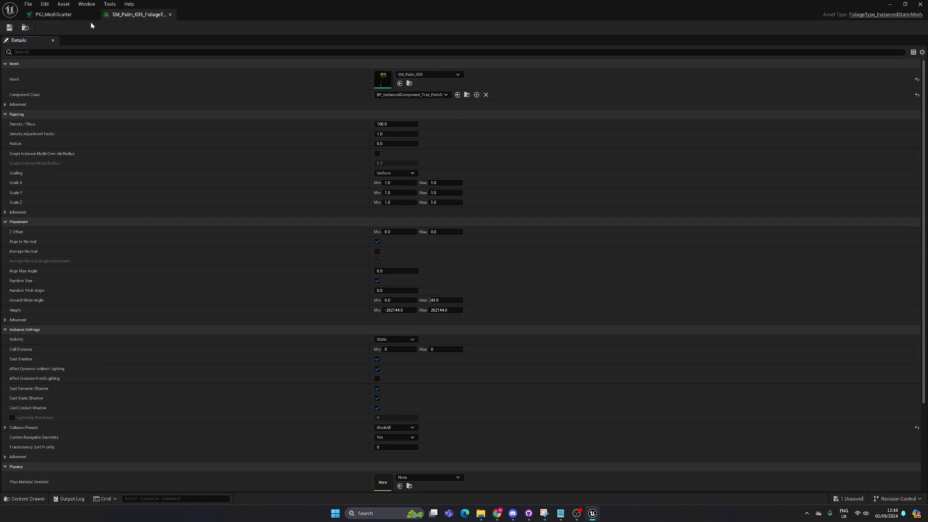
{"action": "double_click", "coordinate": [184, 10]}
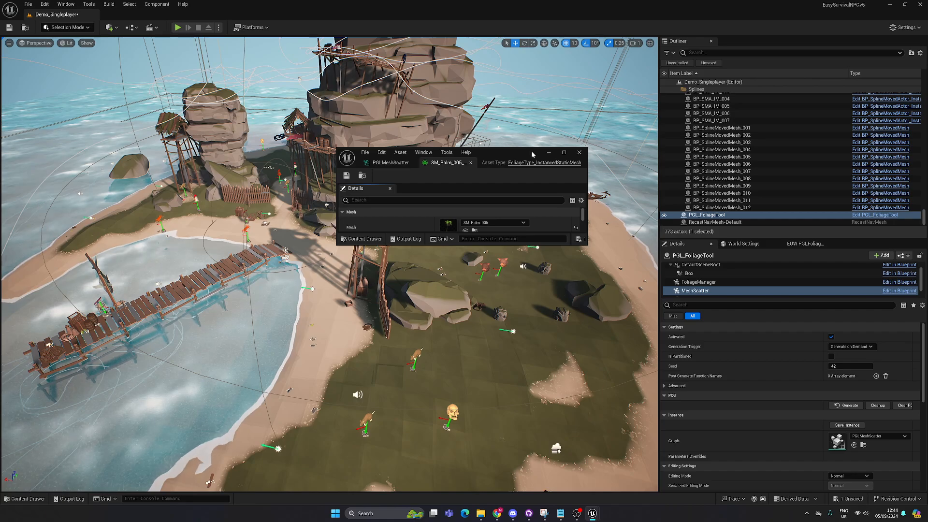
{"action": "left_click", "coordinate": [579, 153]}
Remove all foliage types from the Foliage Type parameter override of the foliage tool's FoliageManager component
{"action": "left_click", "coordinate": [720, 282]}
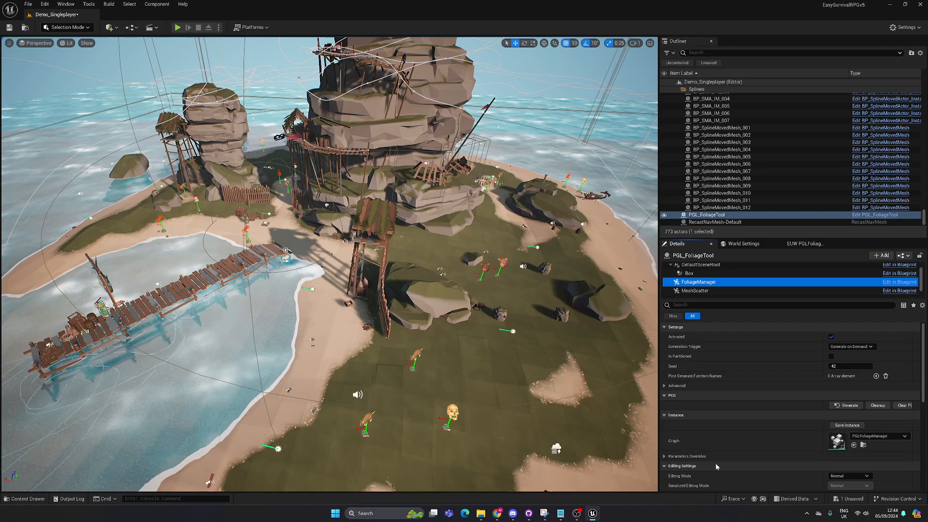
{"action": "left_click", "coordinate": [665, 457]}
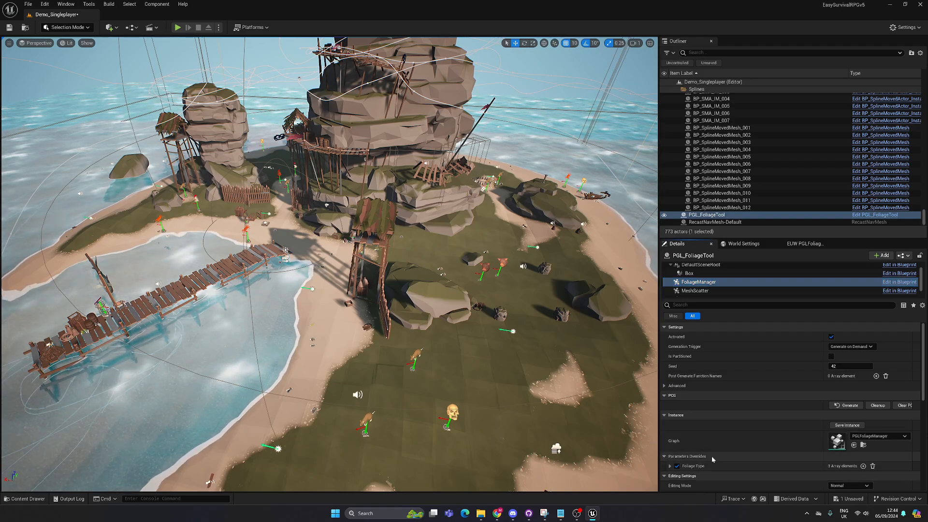
{"action": "scroll", "coordinate": [723, 458], "scroll_direction": "down", "scroll_amount": 1}
{"action": "left_click", "coordinate": [670, 443]}
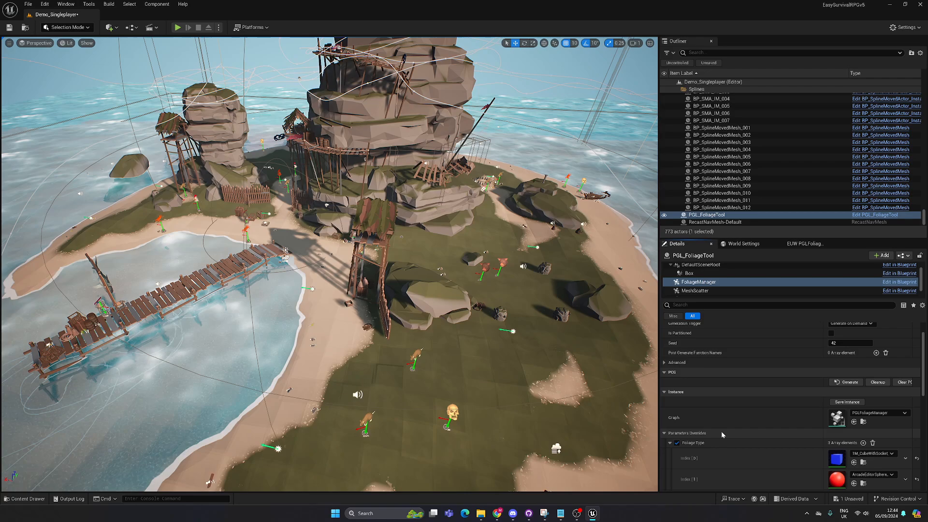
{"action": "scroll", "coordinate": [674, 442], "scroll_direction": "down", "scroll_amount": 2}
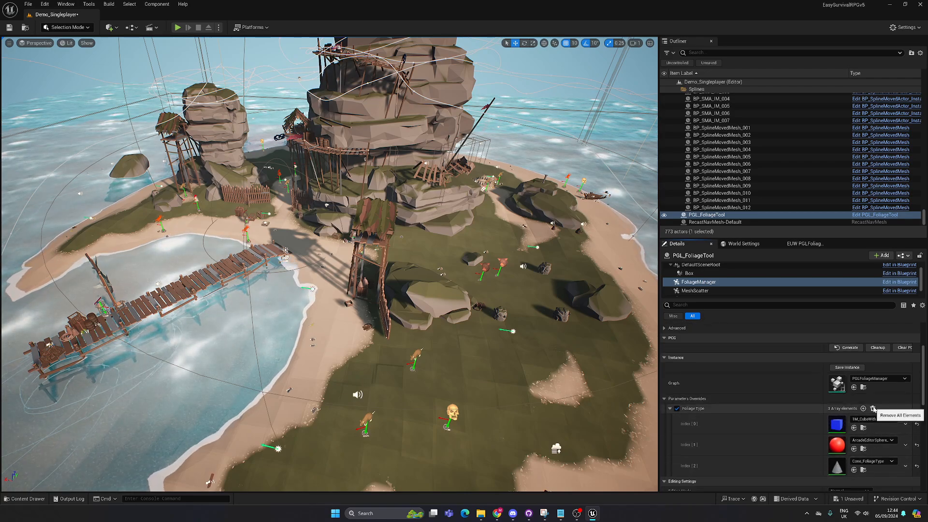
{"action": "left_click", "coordinate": [873, 408]}
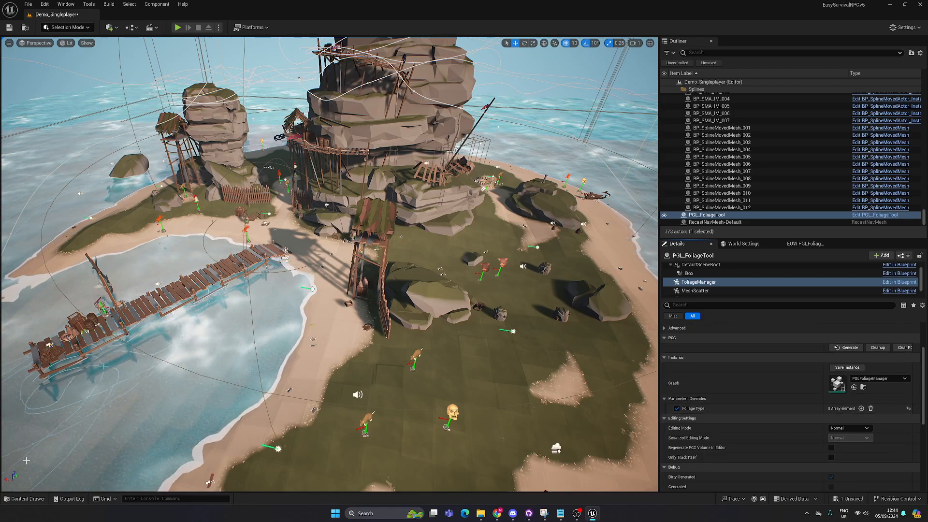
Filter all project content to static mesh foliage assets and locate SM_Palm_005_FoliageType
{"action": "left_click", "coordinate": [24, 498]}
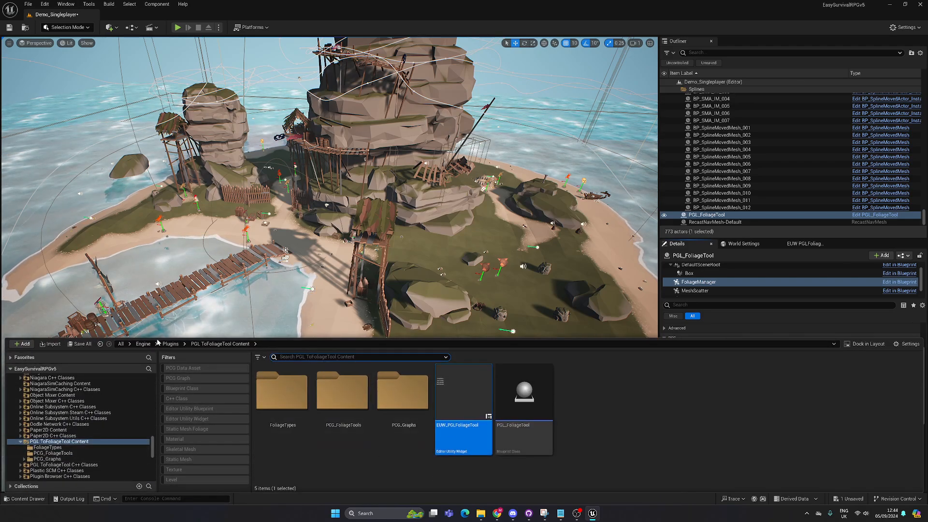
{"action": "left_click", "coordinate": [122, 344]}
{"action": "left_click", "coordinate": [188, 430]}
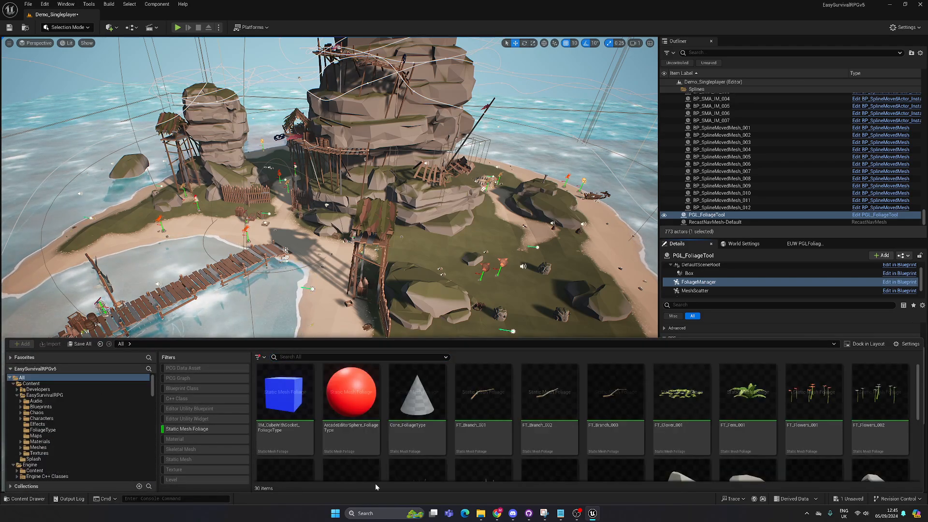
{"action": "scroll", "coordinate": [674, 451], "scroll_direction": "down", "scroll_amount": 3}
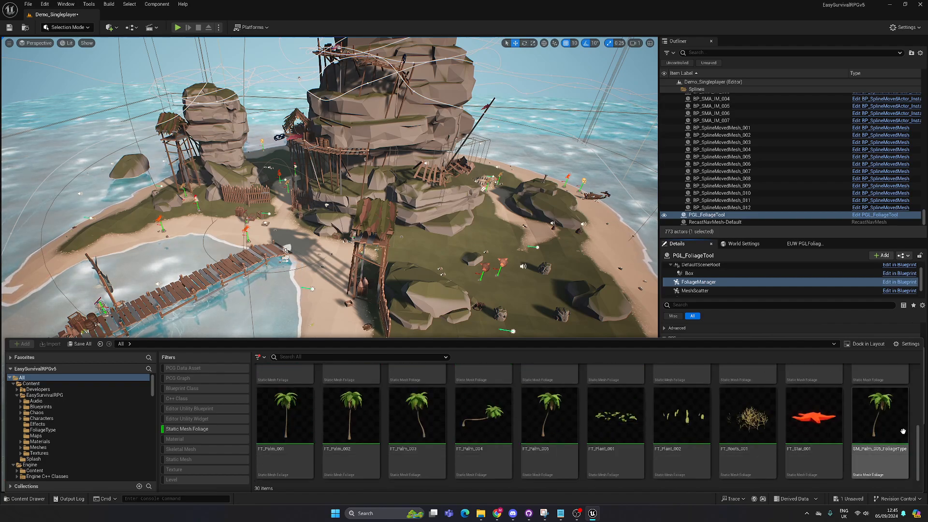
Look through the foliage types in EasySurvivalRPG's FoliageType folder with the static mesh foliage filter turned off
{"action": "left_click", "coordinate": [42, 430]}
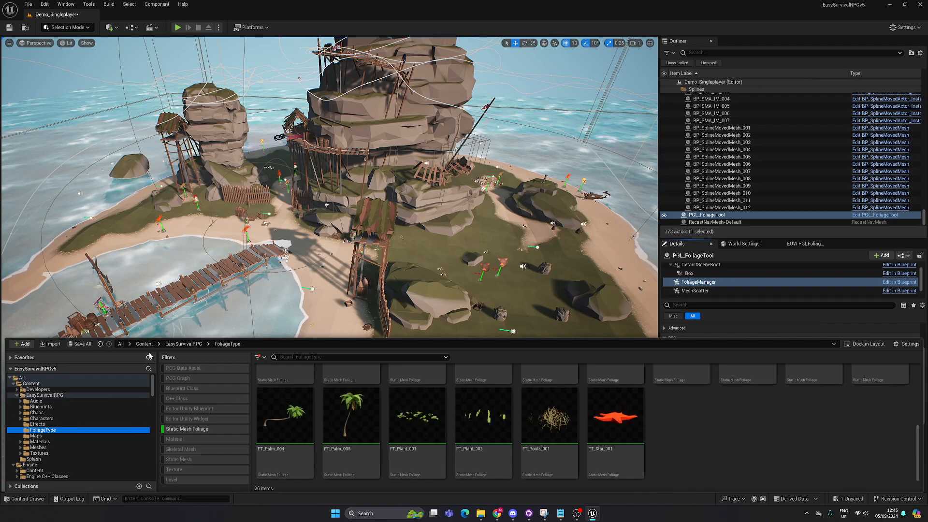
{"action": "left_click", "coordinate": [176, 344]}
{"action": "left_click", "coordinate": [176, 429]}
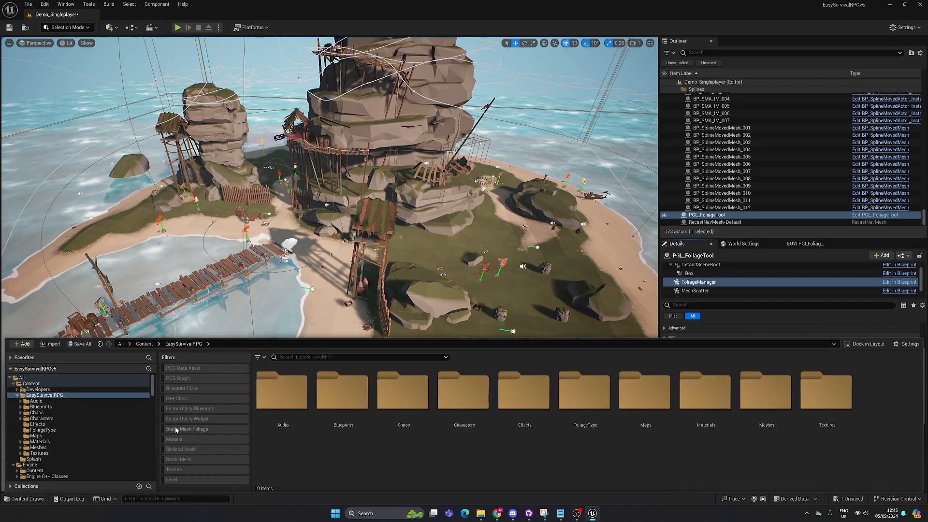
{"action": "double_click", "coordinate": [587, 394]}
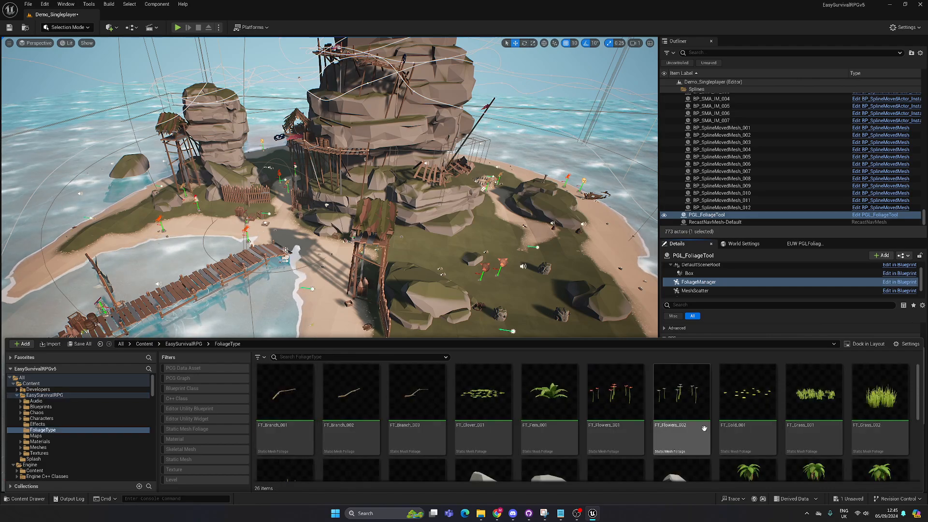
{"action": "scroll", "coordinate": [711, 430], "scroll_direction": "down", "scroll_amount": 3}
{"action": "scroll", "coordinate": [711, 429], "scroll_direction": "down", "scroll_amount": 2}
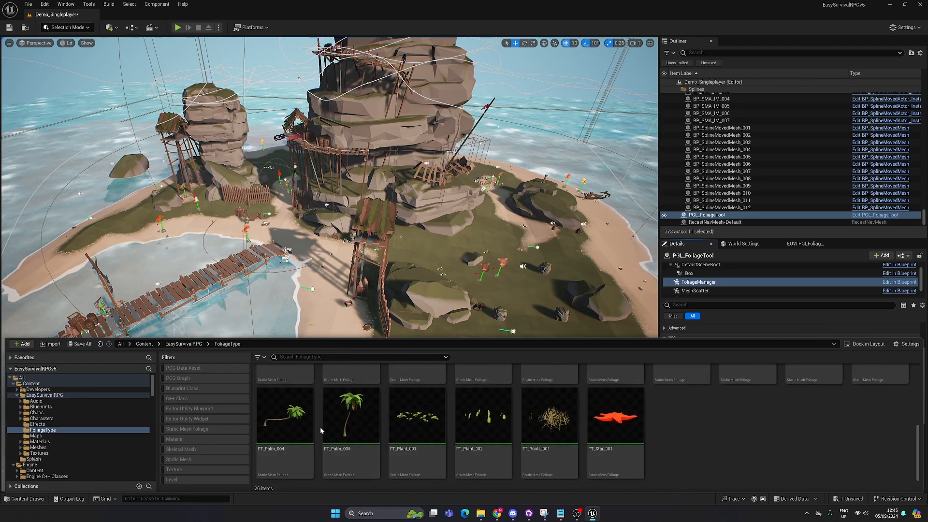
{"action": "scroll", "coordinate": [506, 440], "scroll_direction": "up", "scroll_amount": 2}
{"action": "scroll", "coordinate": [503, 435], "scroll_direction": "up", "scroll_amount": 3}
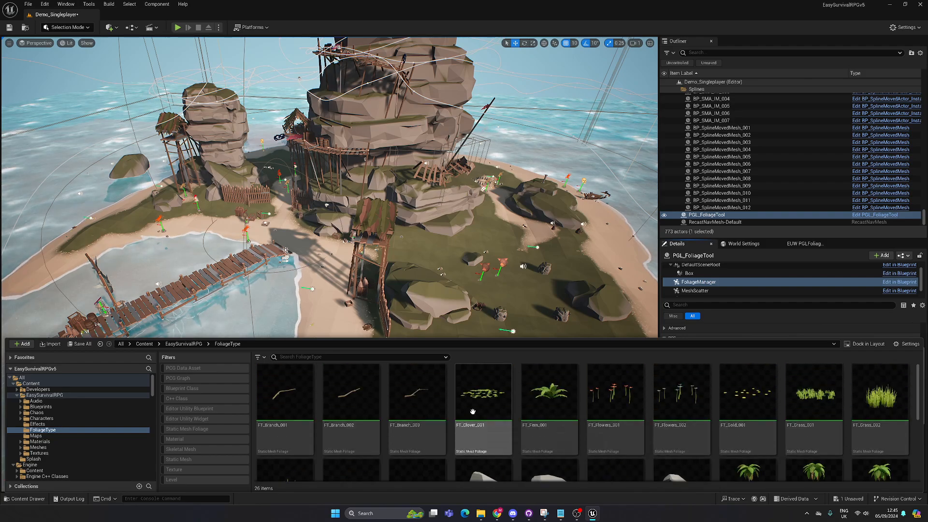
Locate SM_Palm_005_FoliageType in the Foliage meshes folder and reduce the height of the content drawer
{"action": "left_click", "coordinate": [193, 344]}
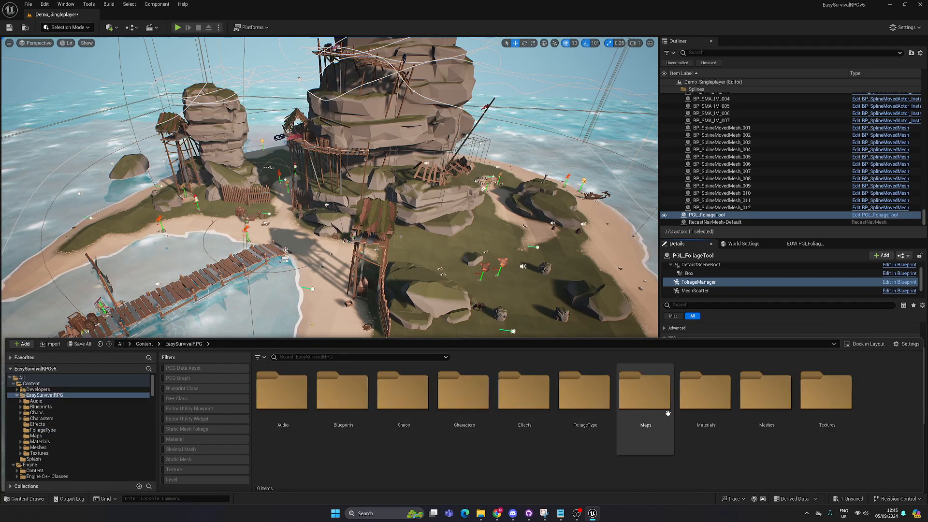
{"action": "double_click", "coordinate": [758, 394]}
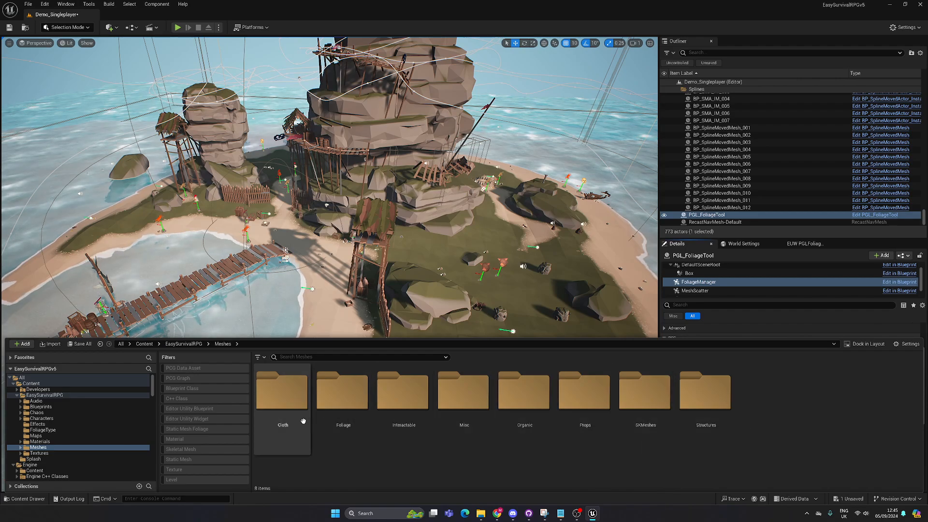
{"action": "double_click", "coordinate": [347, 401]}
{"action": "scroll", "coordinate": [531, 411], "scroll_direction": "down", "scroll_amount": 3}
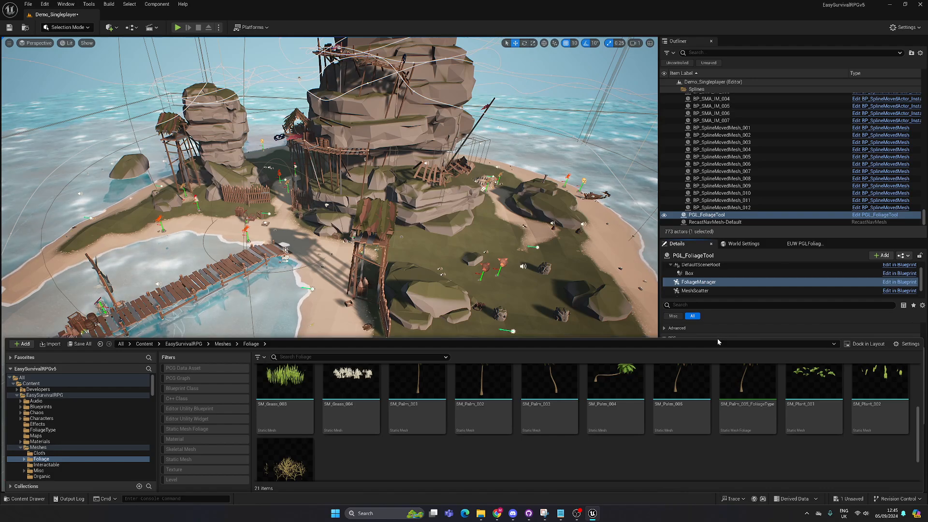
{"action": "left_click_drag", "start_coordinate": [722, 336], "coordinate": [721, 414]}
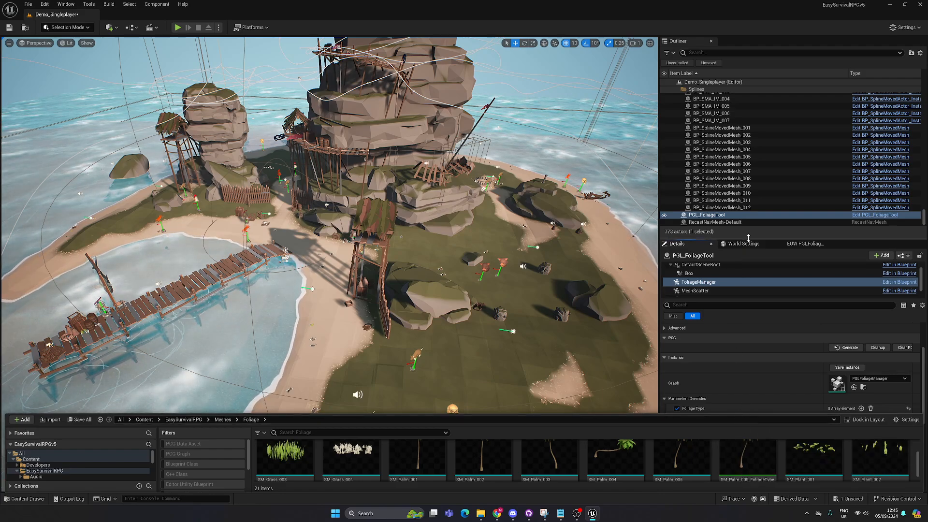
Add one Foliage Type entry to the FoliageManager, set it to SM_Palm_005_FoliageType, and save the level
{"action": "left_click", "coordinate": [861, 408]}
{"action": "left_click", "coordinate": [870, 419]}
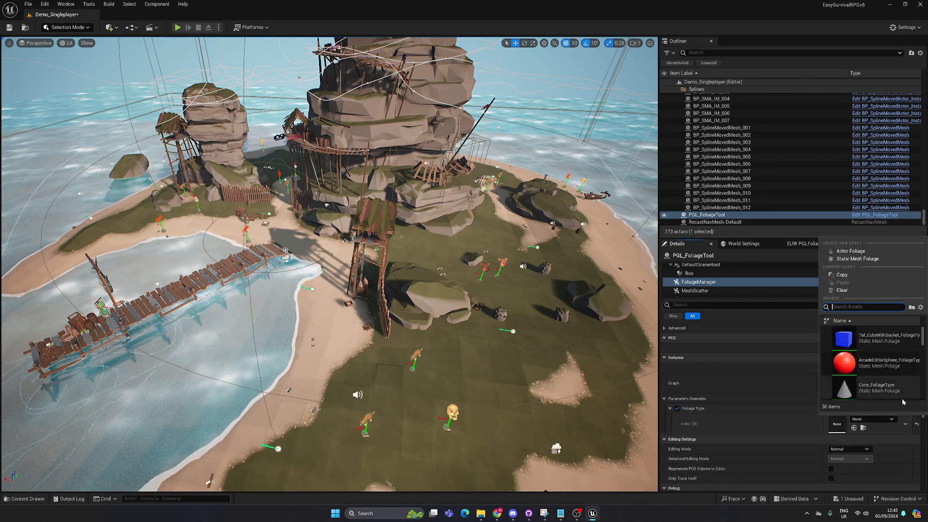
{"action": "scroll", "coordinate": [880, 388], "scroll_direction": "down", "scroll_amount": 10}
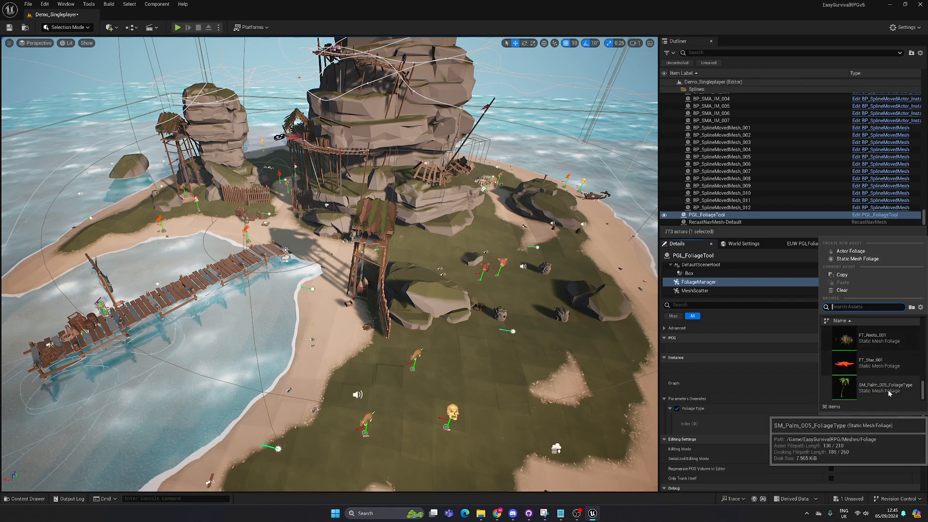
{"action": "left_click", "coordinate": [900, 385]}
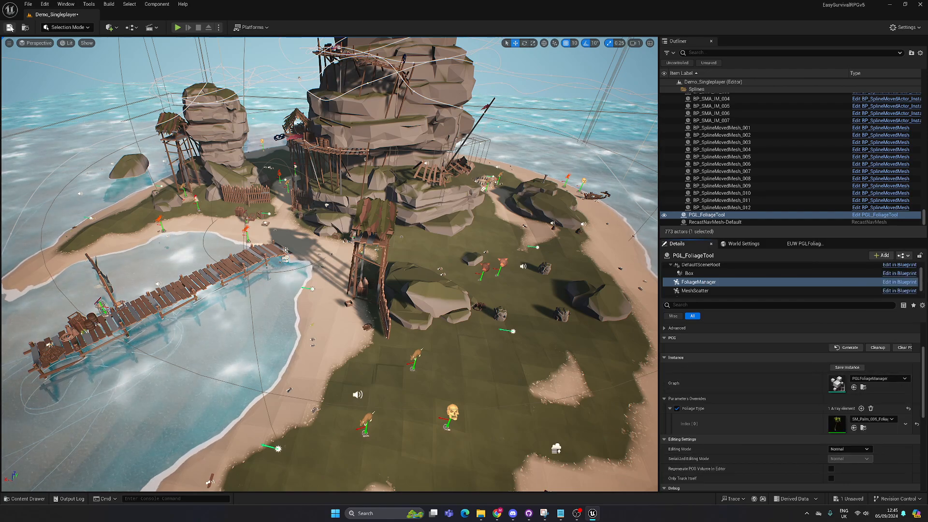
{"action": "key", "text": "ctrl+s"}
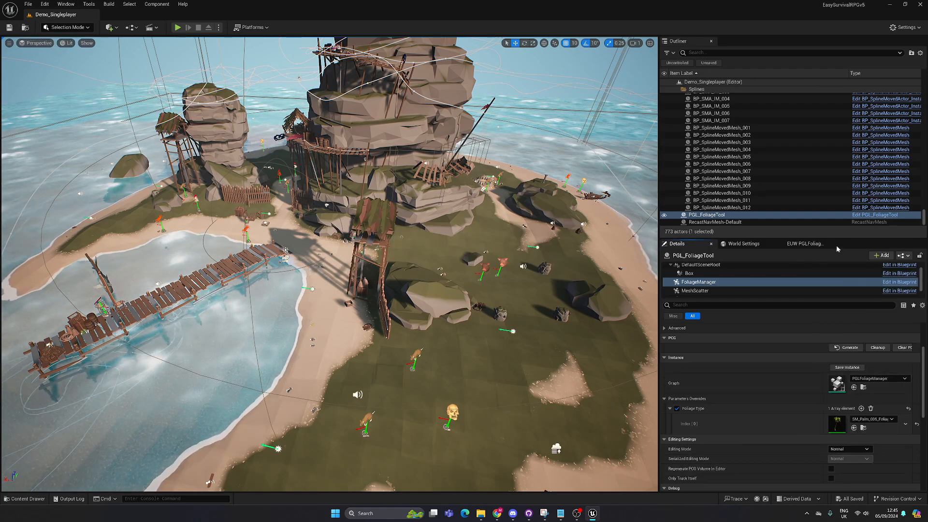
Generate the scattered palm meshes with the foliage tool widget and export them to foliage
{"action": "left_click", "coordinate": [805, 243]}
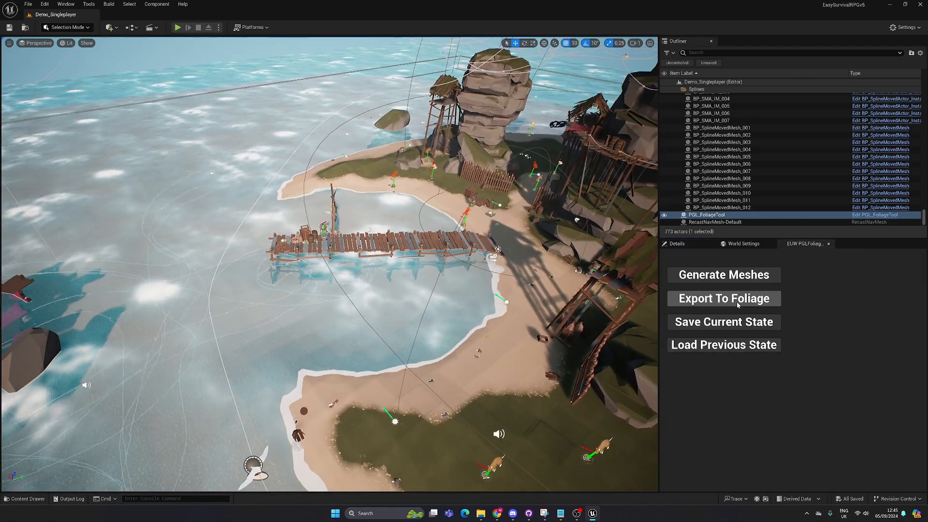
{"action": "left_click", "coordinate": [727, 274]}
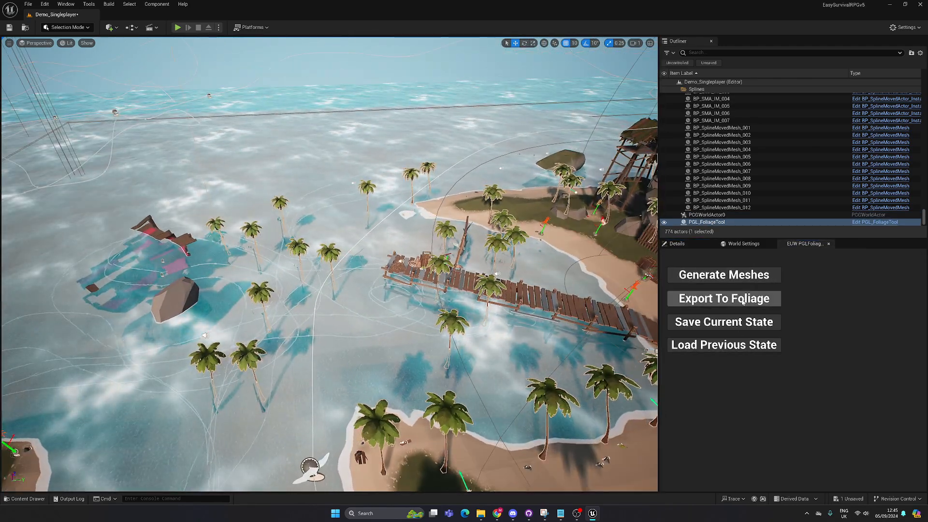
{"action": "left_click", "coordinate": [739, 299]}
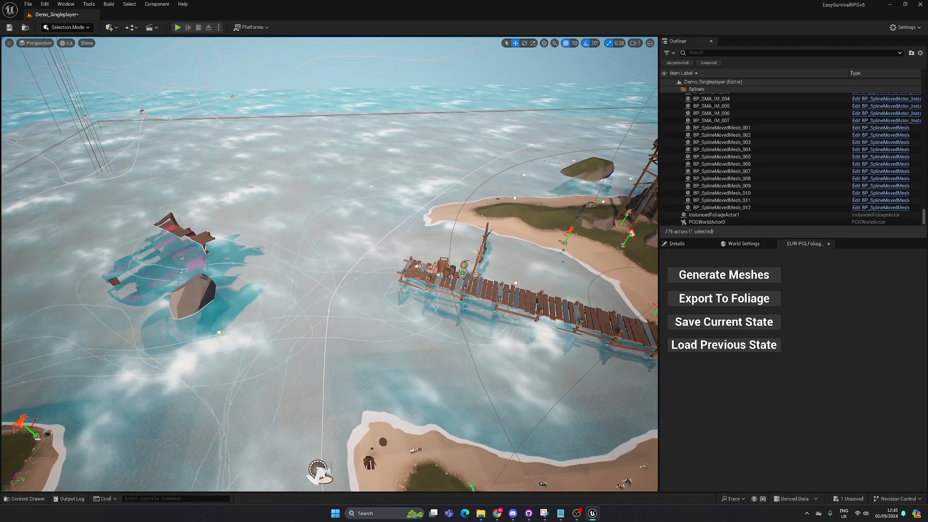
Examine the exported palms and their foliage type entry in Foliage mode
{"action": "left_click", "coordinate": [59, 27]}
{"action": "left_click", "coordinate": [77, 56]}
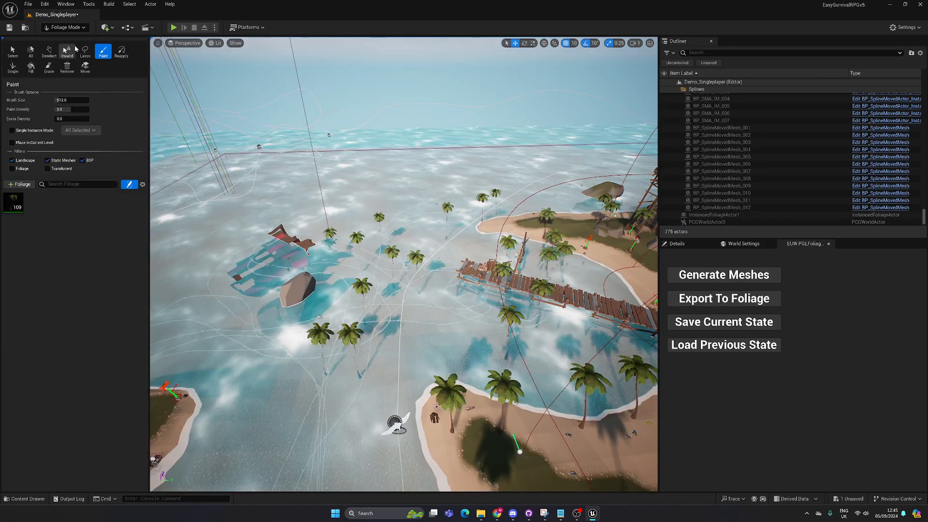
{"action": "right_click_drag", "start_coordinate": [322, 303], "coordinate": [352, 273]}
Return to Selection mode and inspect the instanced foliage actor's BP_InstancedComponent_Tree_Palm5 component
{"action": "left_click", "coordinate": [65, 27]}
{"action": "left_click", "coordinate": [70, 41]}
{"action": "left_click", "coordinate": [677, 243]}
{"action": "left_click", "coordinate": [722, 215]}
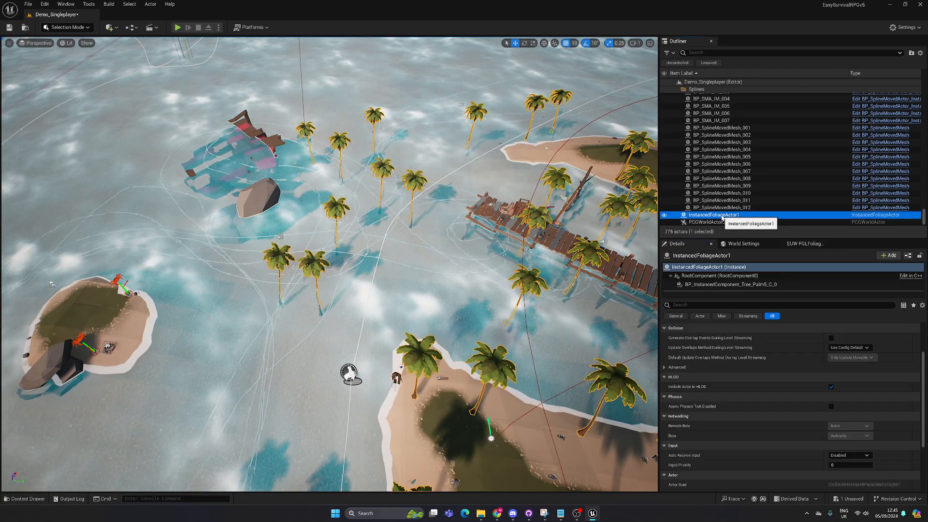
{"action": "left_click", "coordinate": [742, 285]}
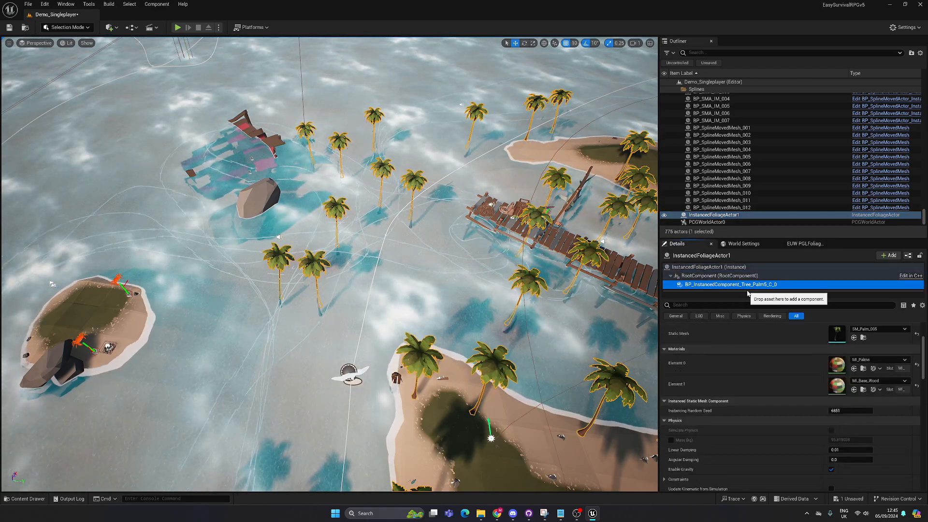
Play the level from a grassy spot near the beach palms and test attacking a palm tree
{"action": "right_click_drag", "start_coordinate": [348, 281], "coordinate": [351, 253]}
{"action": "key", "text": "w"}
{"action": "right_click", "coordinate": [373, 355]}
{"action": "left_click", "coordinate": [399, 353]}
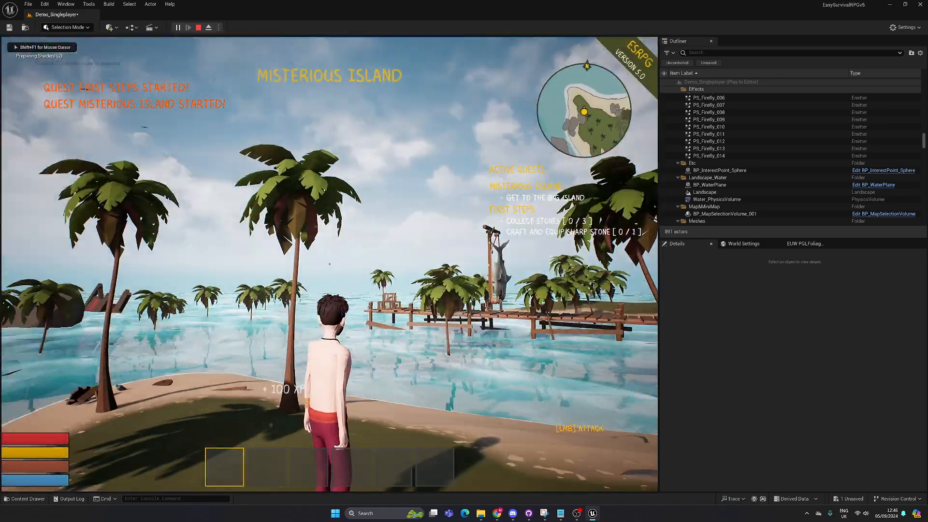
{"action": "key", "text": "w"}
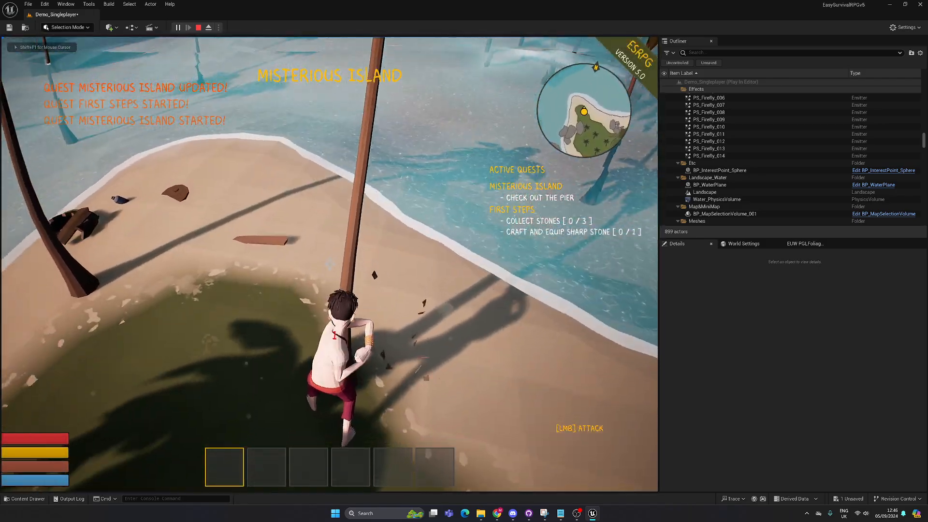
{"action": "key", "text": "w"}
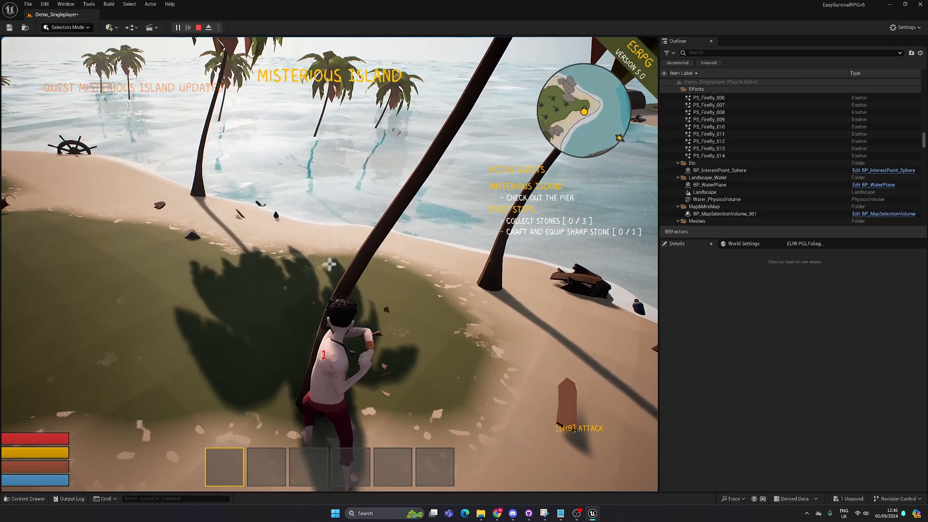